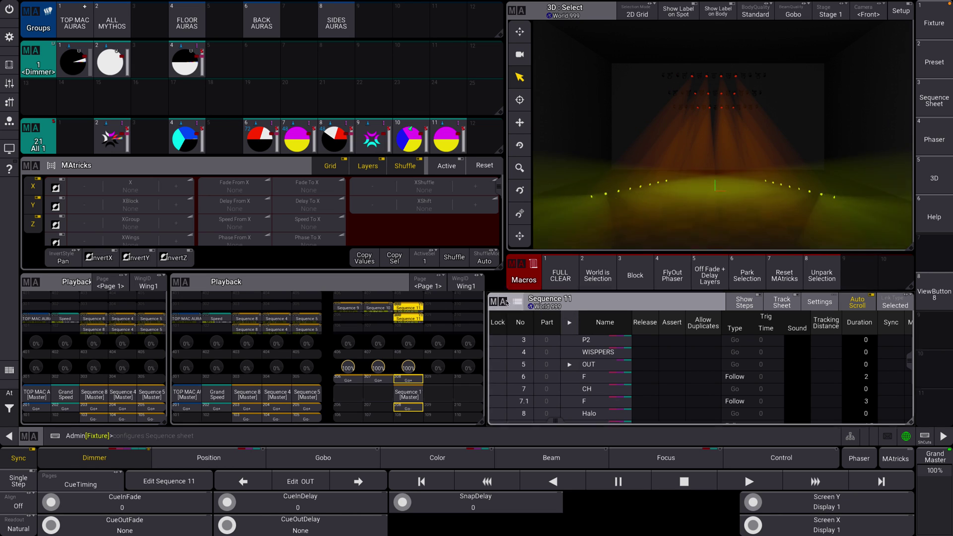
Remove the Sequence 11 sheet window from the screen layout.
{"action": "left_click", "coordinate": [819, 301]}
{"action": "left_click", "coordinate": [596, 194]}
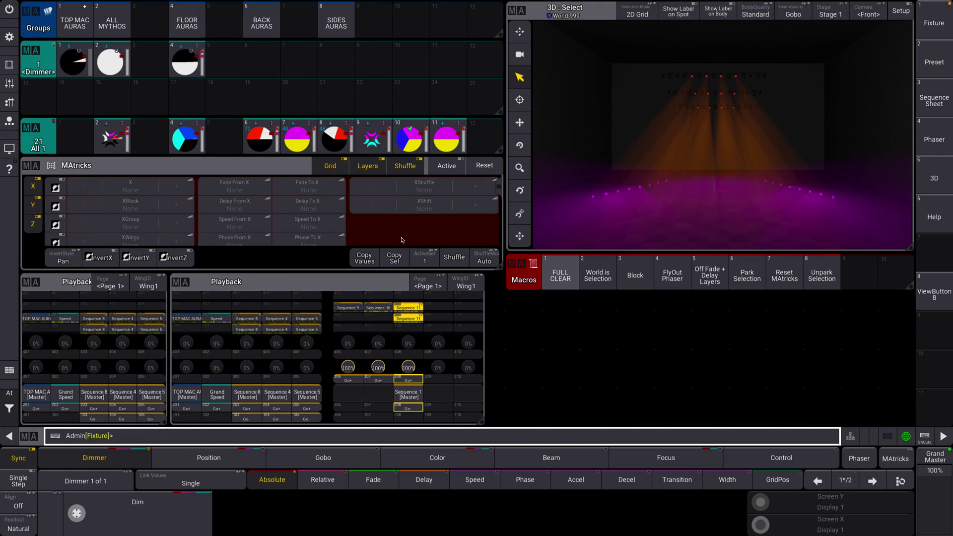
Import the "import predefined phaser" macro from the internal library into the Macros pool.
{"action": "left_click", "coordinate": [9, 37]}
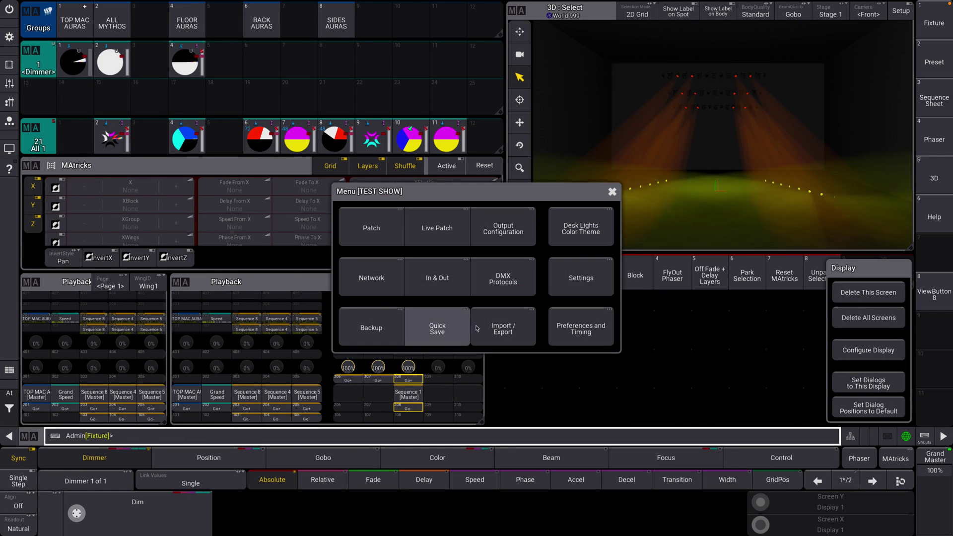
{"action": "left_click", "coordinate": [494, 334]}
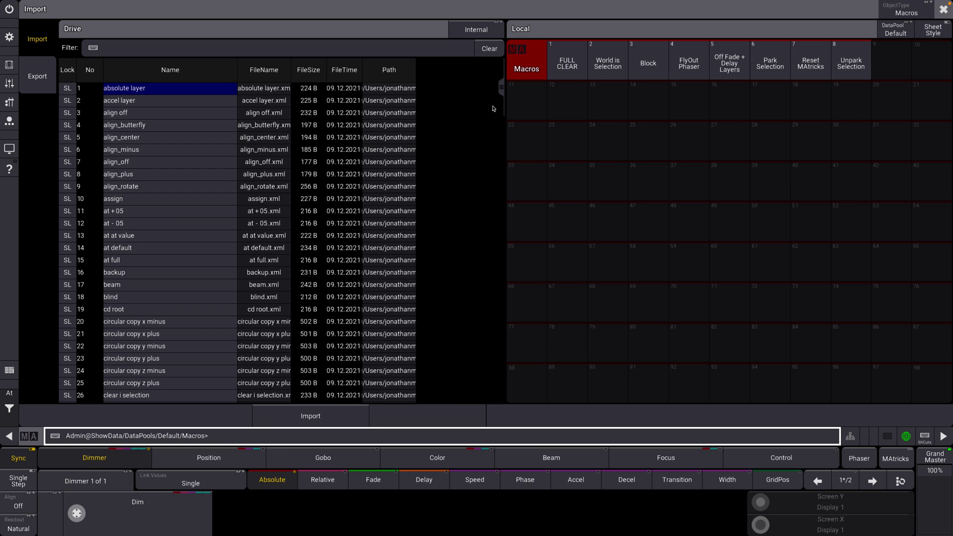
{"action": "left_click_drag", "start_coordinate": [502, 88], "coordinate": [492, 236]}
{"action": "left_click_drag", "start_coordinate": [502, 110], "coordinate": [498, 209]}
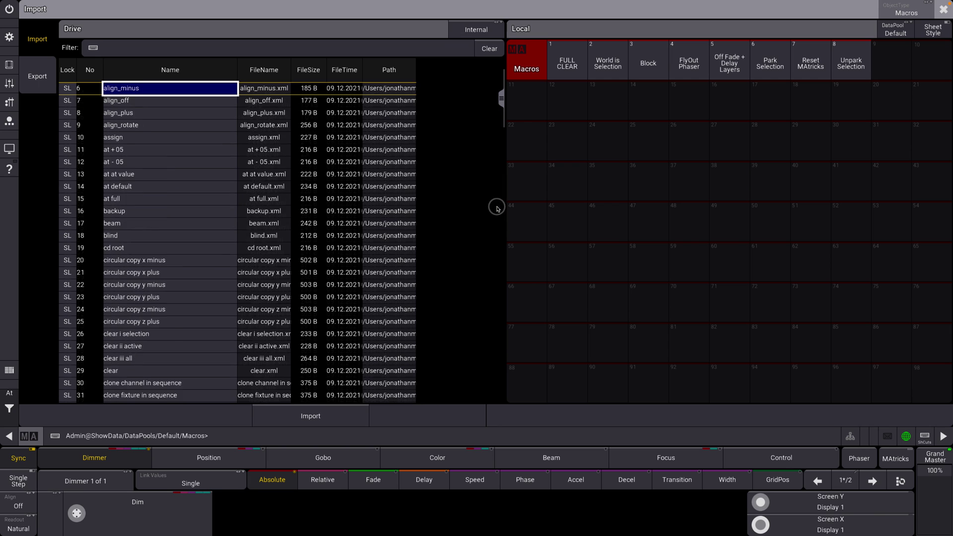
{"action": "left_click_drag", "start_coordinate": [503, 101], "coordinate": [501, 219]}
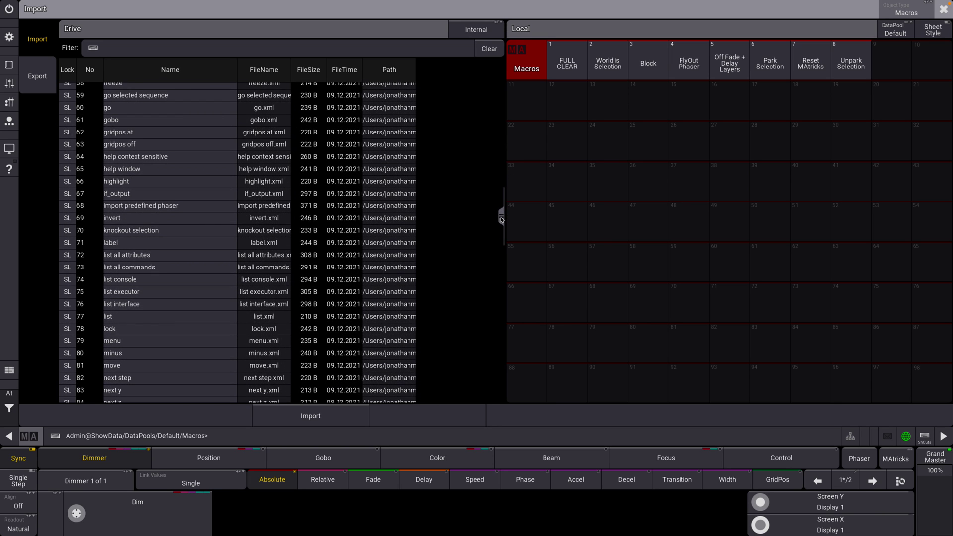
{"action": "left_click", "coordinate": [173, 209]}
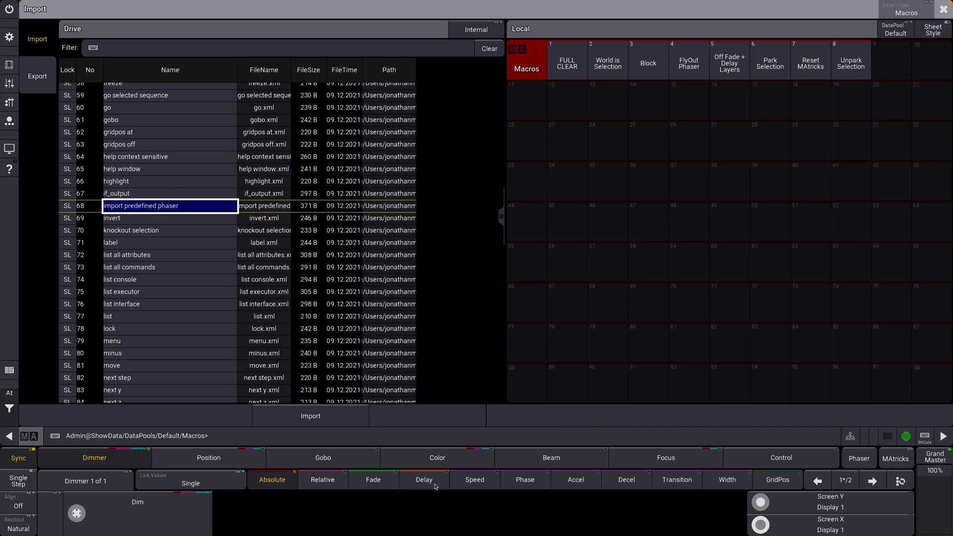
{"action": "left_click", "coordinate": [329, 419]}
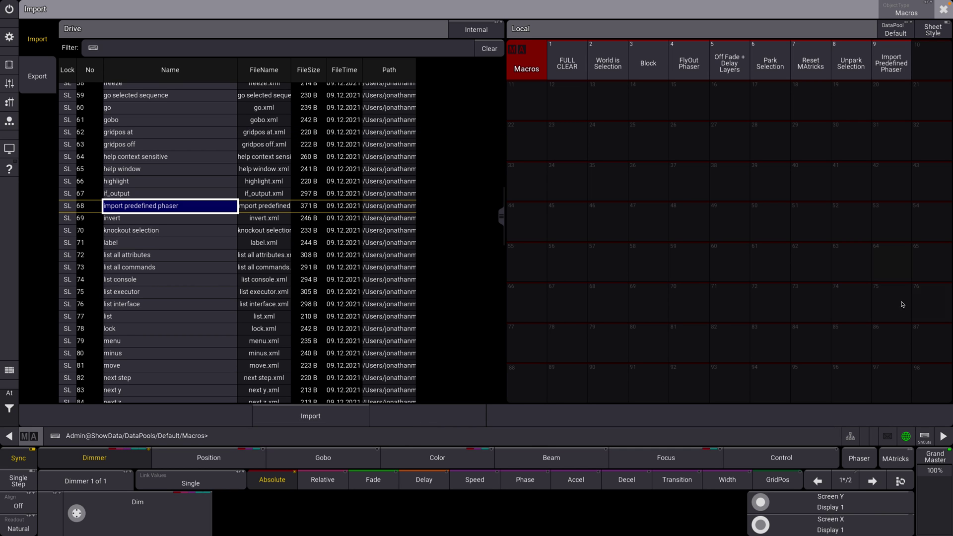
{"action": "left_click", "coordinate": [943, 10]}
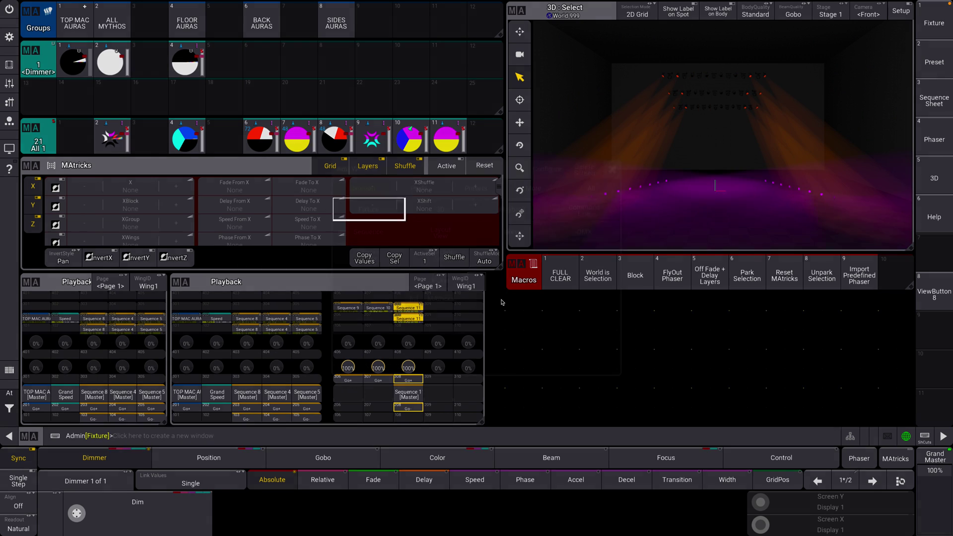
Add an All 1 preset pool window in the empty area below the Macros pool.
{"action": "left_click", "coordinate": [515, 319]}
{"action": "left_click", "coordinate": [475, 189]}
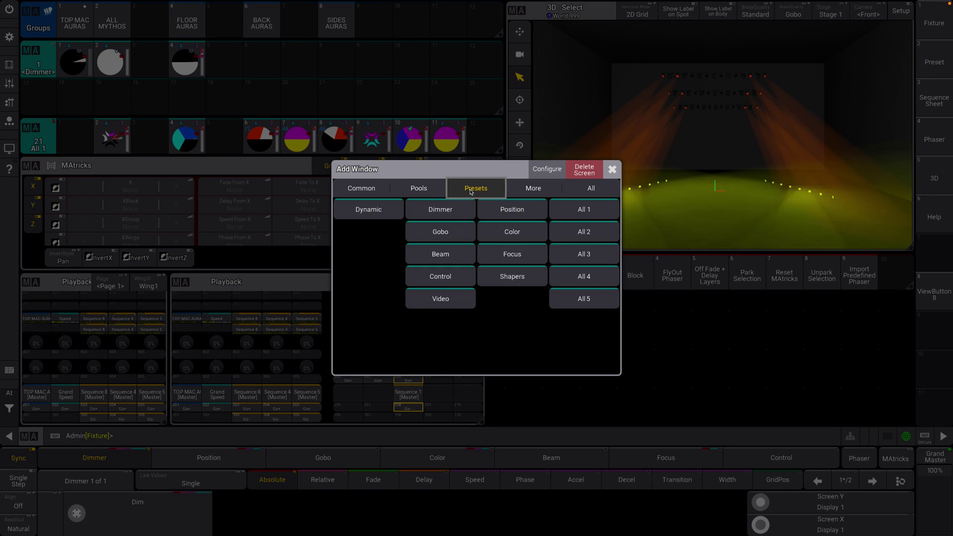
{"action": "left_click", "coordinate": [580, 214]}
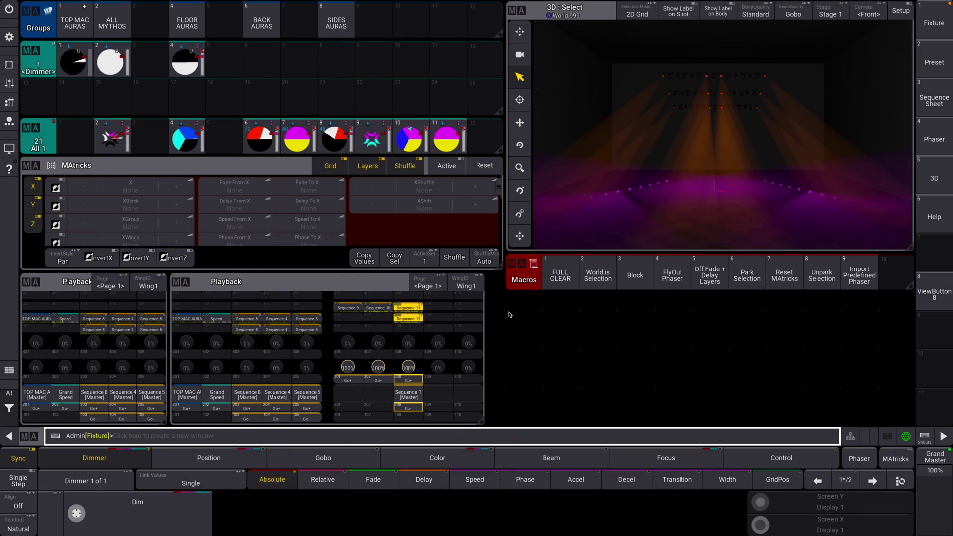
{"action": "left_click", "coordinate": [566, 213]}
{"action": "left_click", "coordinate": [565, 214]}
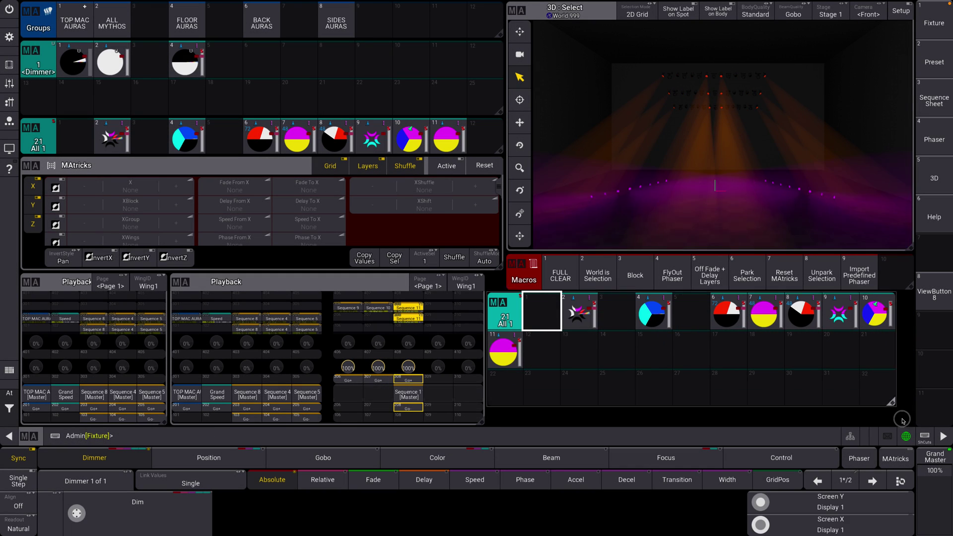
{"action": "left_click", "coordinate": [575, 358]}
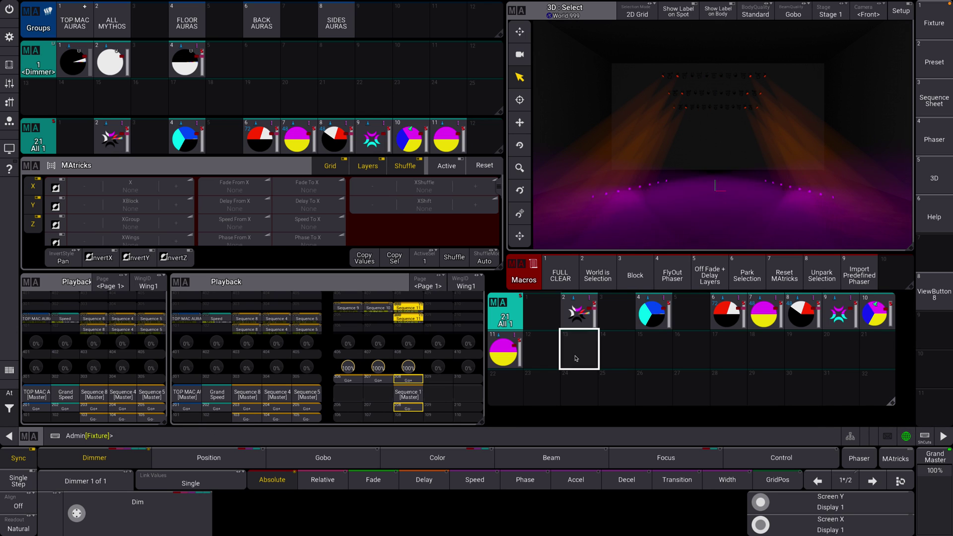
Run the Import Predefined Phaser macro and insert the presets into the All 1 pool alongside the existing targets.
{"action": "left_click", "coordinate": [866, 279]}
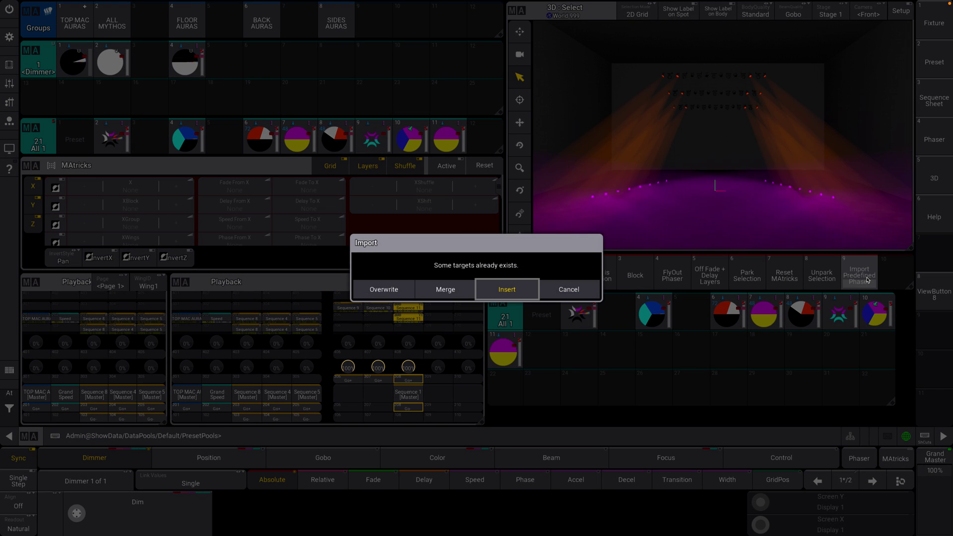
{"action": "left_click", "coordinate": [511, 291]}
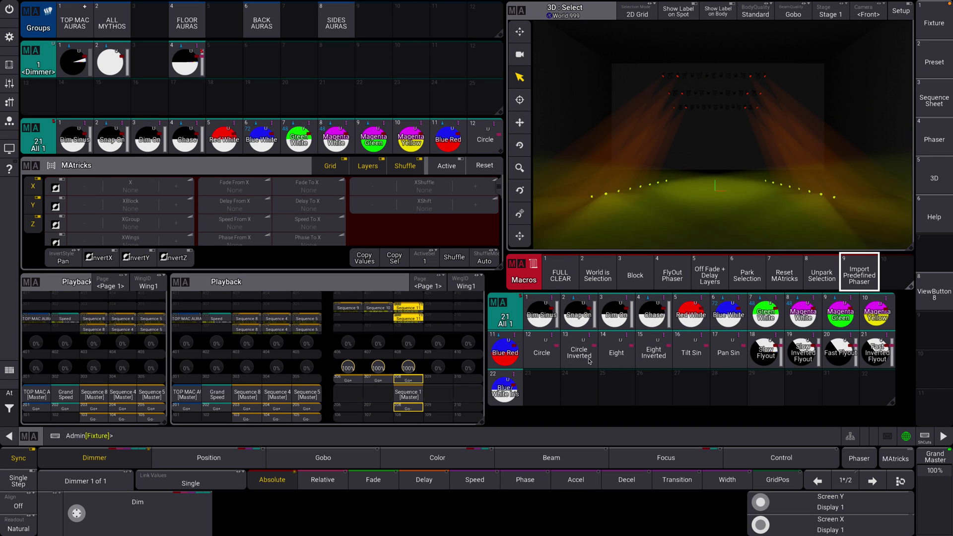
Look over the imported dimmer, color and flyout phasers in the All 1 preset pool.
{"action": "left_click", "coordinate": [803, 355]}
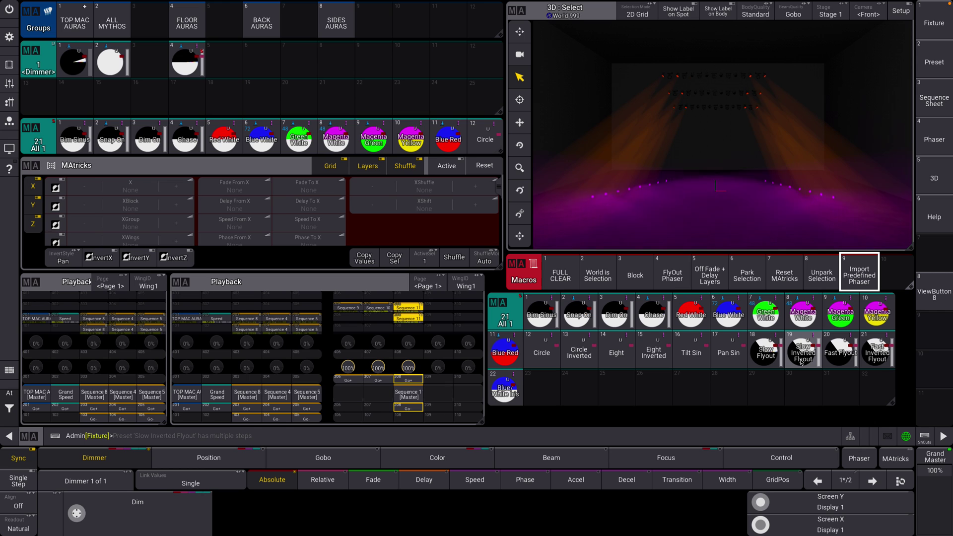
{"action": "left_click", "coordinate": [755, 367]}
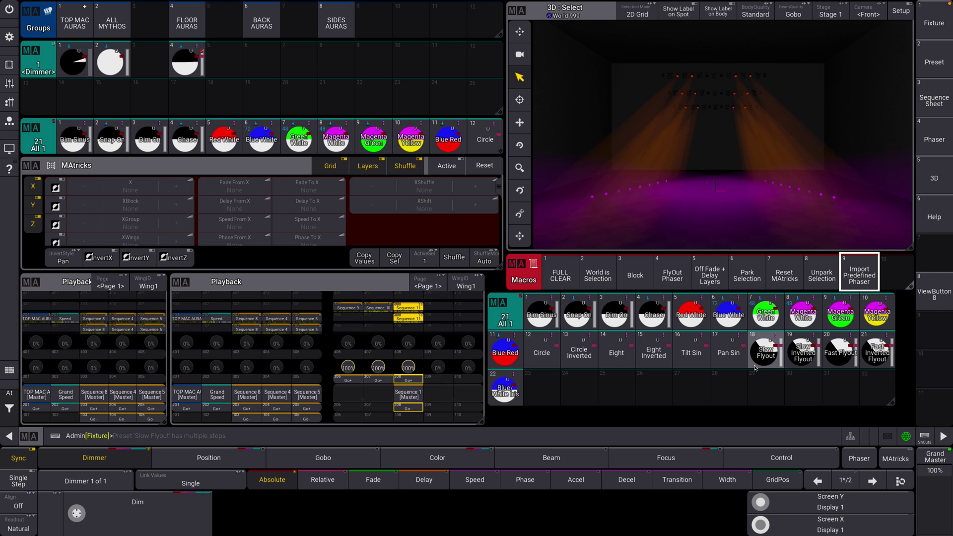
{"action": "left_click", "coordinate": [793, 361]}
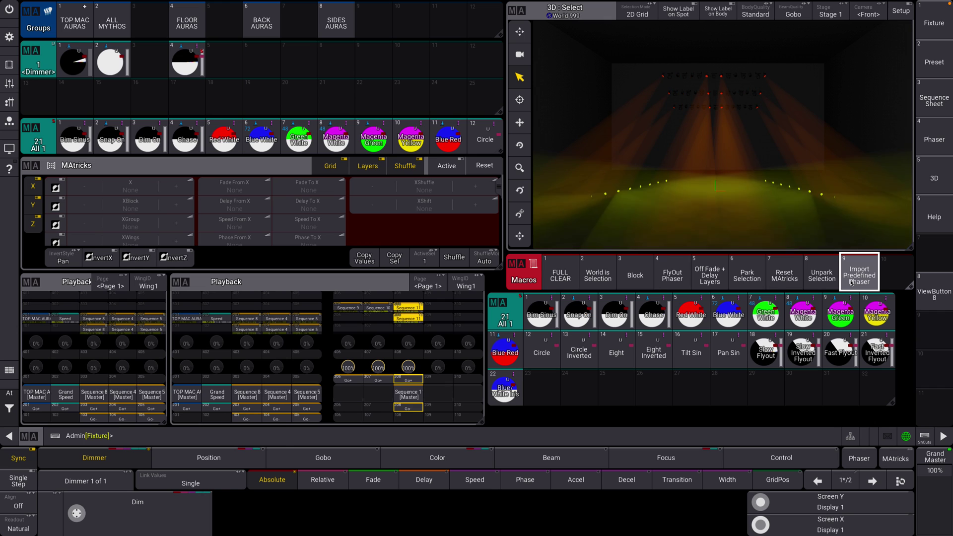
{"action": "left_click", "coordinate": [631, 316]}
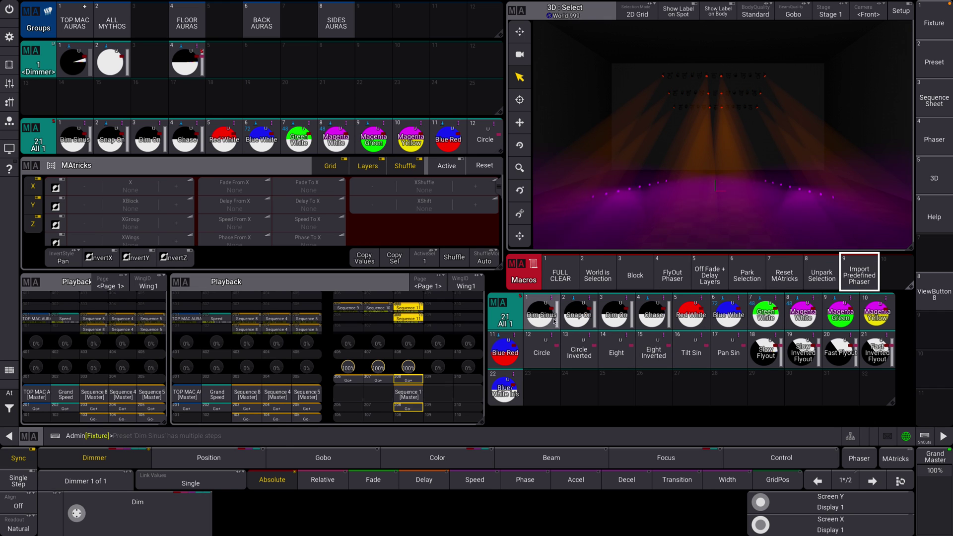
{"action": "left_click", "coordinate": [836, 325]}
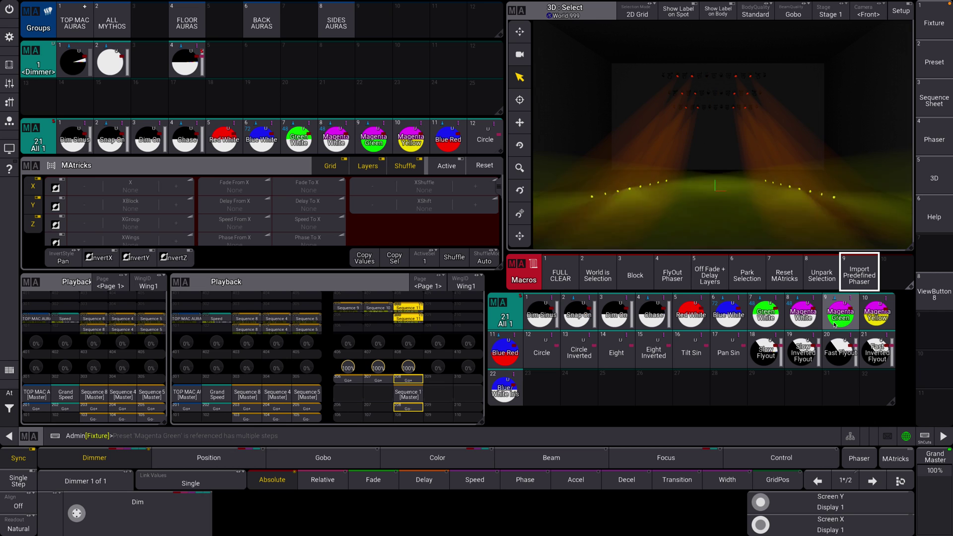
{"action": "left_click", "coordinate": [836, 351]}
Stomp the phasers running on the selected fixture groups and clear the programmer.
{"action": "left_click", "coordinate": [113, 23]}
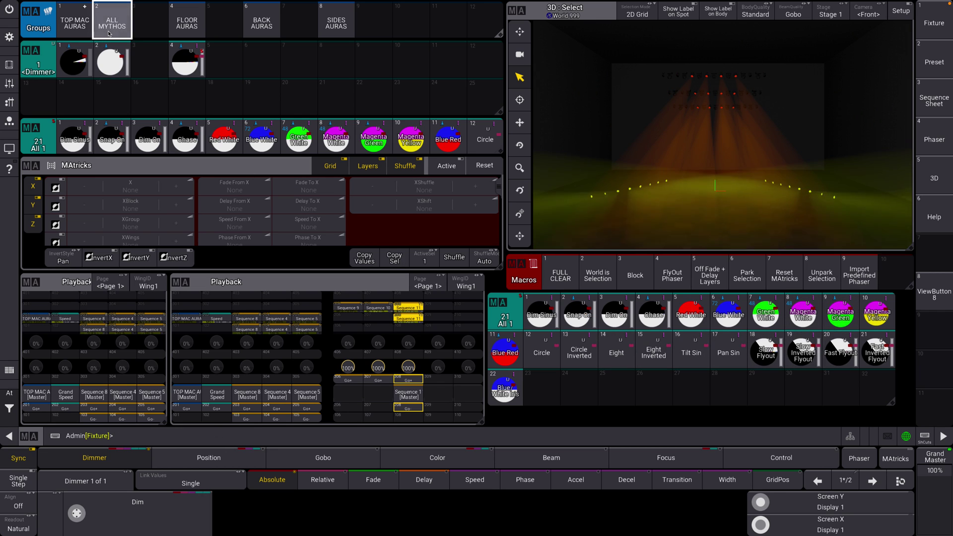
{"action": "left_click", "coordinate": [261, 20]}
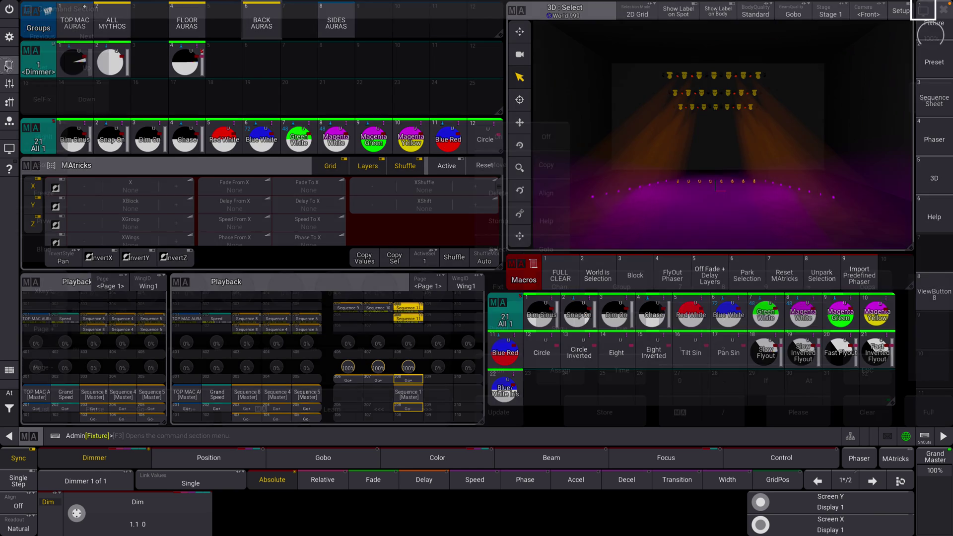
{"action": "left_click", "coordinate": [498, 221]}
{"action": "left_click", "coordinate": [820, 418]}
{"action": "left_click", "coordinate": [872, 416]}
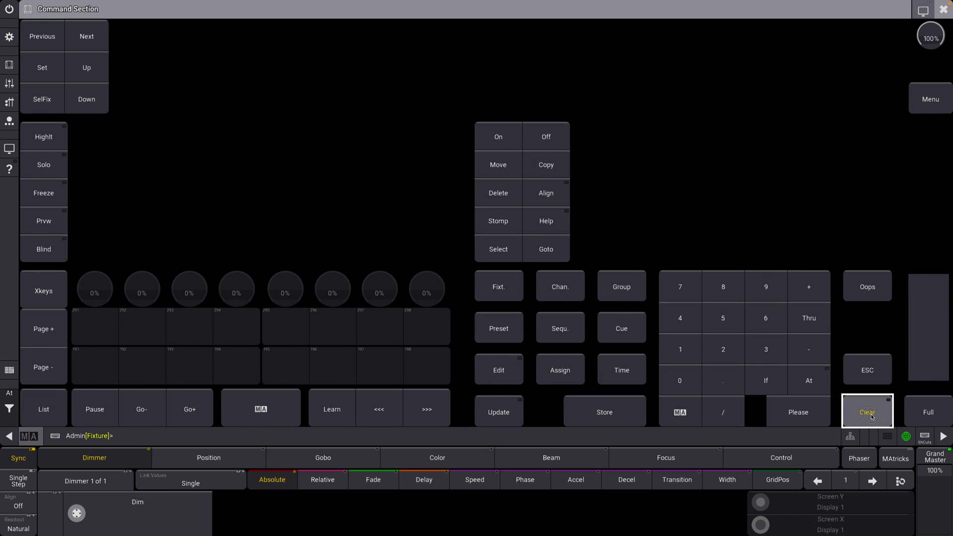
{"action": "left_click", "coordinate": [946, 12]}
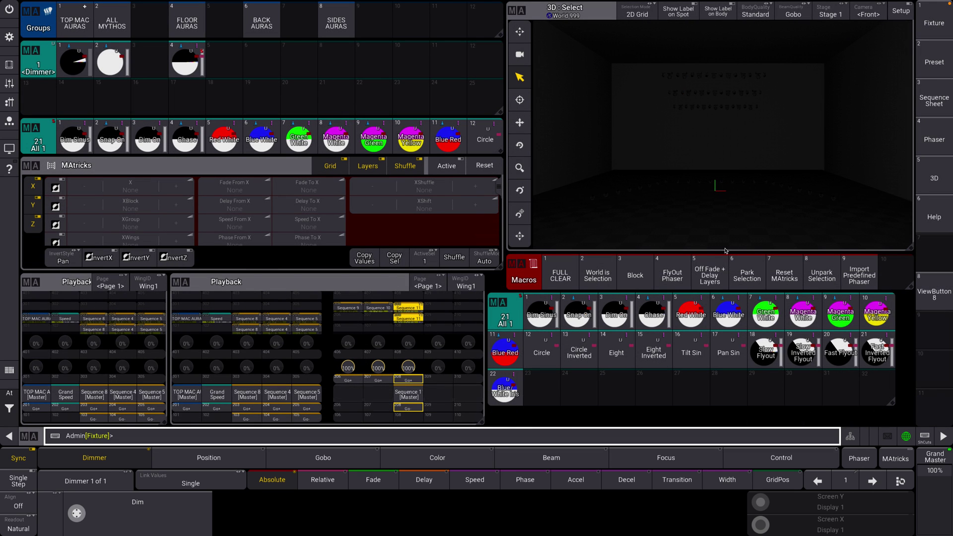
Select the ALL MYTHOS group and try the Dim Sinus, Snap On and Dim On phaser presets on it.
{"action": "left_click", "coordinate": [118, 29]}
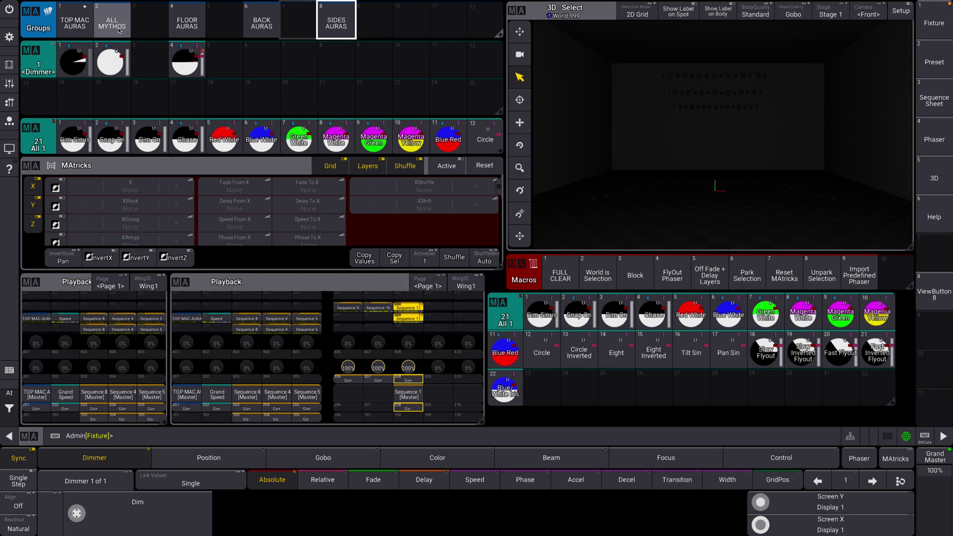
{"action": "left_click", "coordinate": [118, 29]}
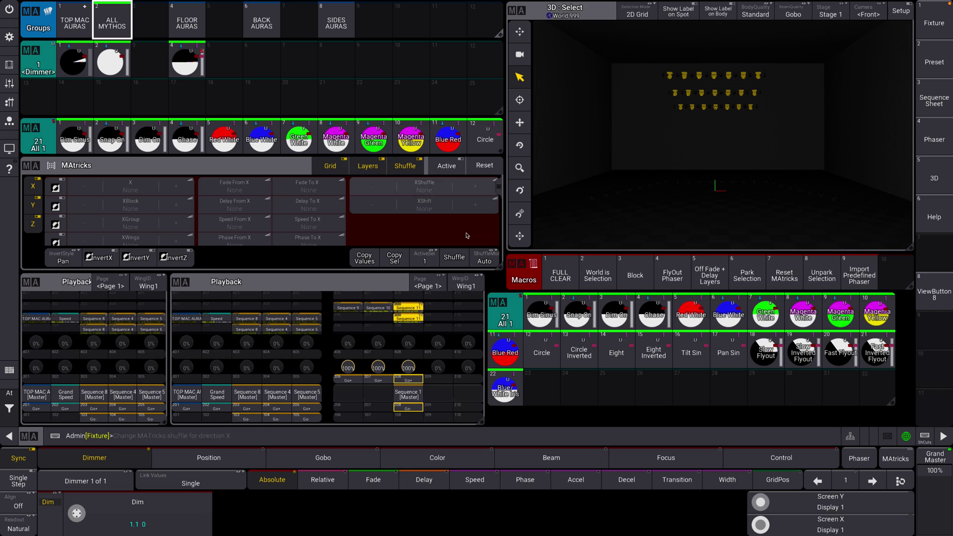
{"action": "left_click", "coordinate": [541, 323]}
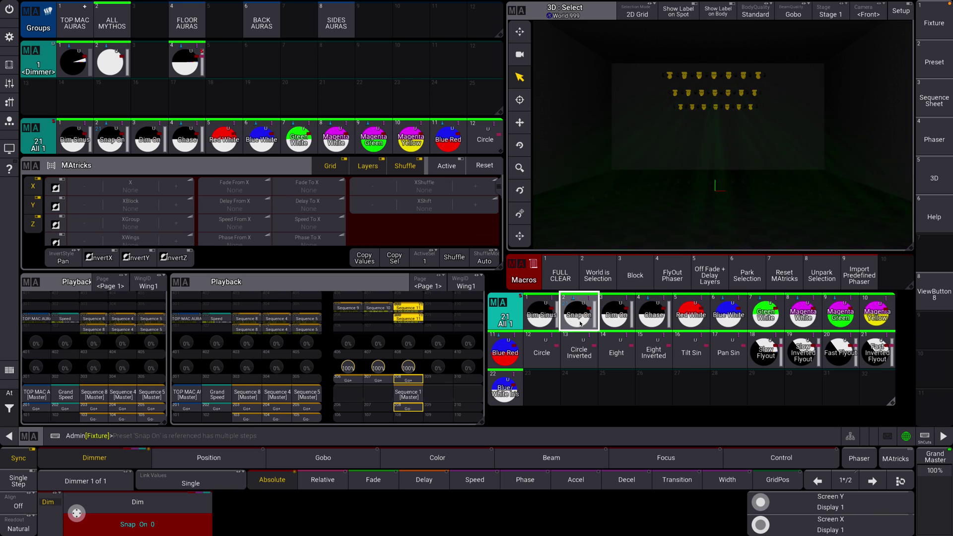
{"action": "left_click", "coordinate": [617, 319]}
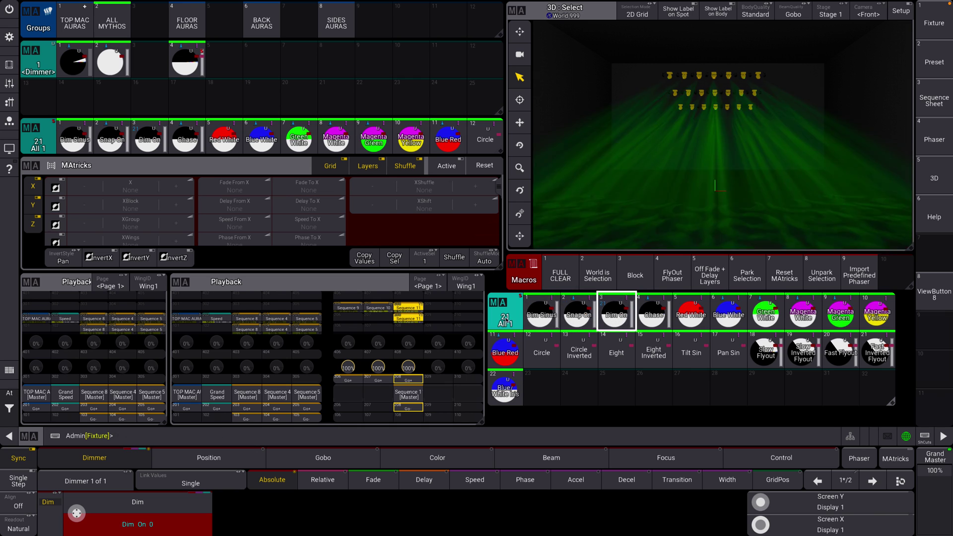
Try to clear the running dimmer phaser with the FULL CLEAR macro.
{"action": "left_click", "coordinate": [2, 65]}
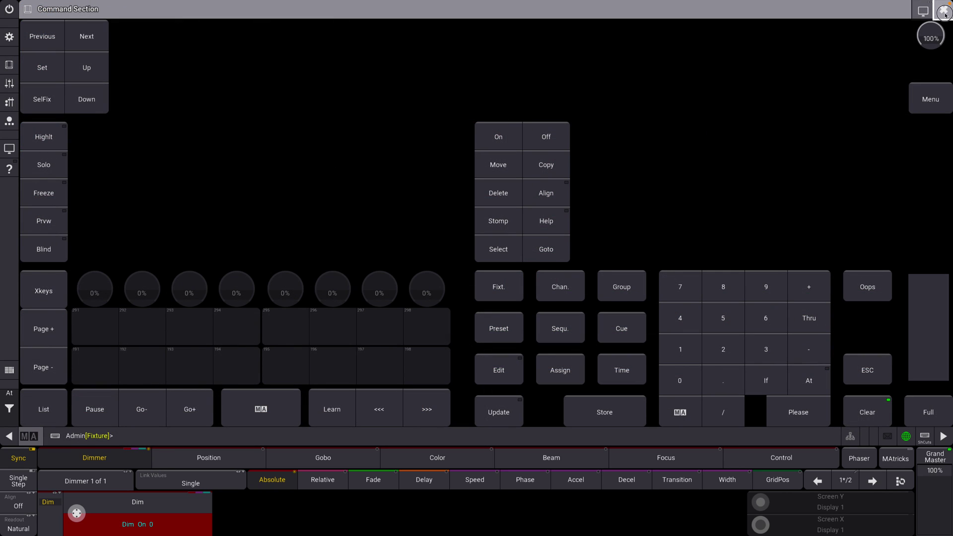
{"action": "left_click", "coordinate": [943, 12]}
{"action": "left_click", "coordinate": [559, 273]}
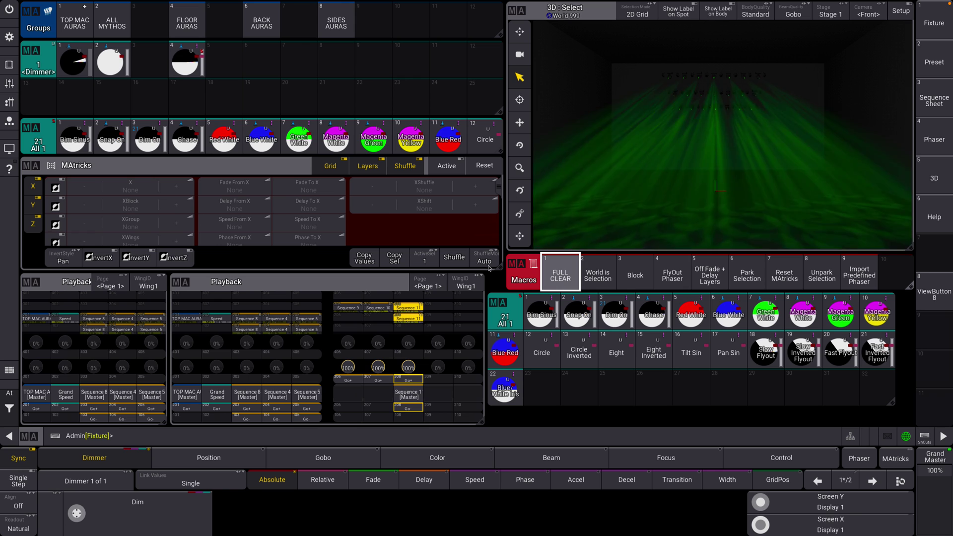
{"action": "left_click", "coordinate": [8, 65]}
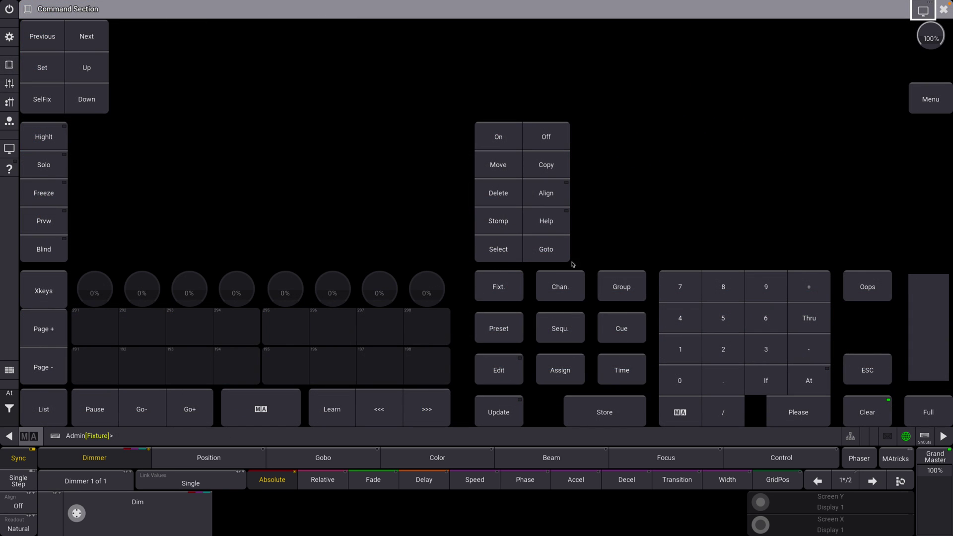
{"action": "left_click", "coordinate": [943, 11]}
Reselect the ALL MYTHOS group and stomp its dimmer phaser.
{"action": "left_click", "coordinate": [75, 60]}
{"action": "left_click", "coordinate": [9, 65]}
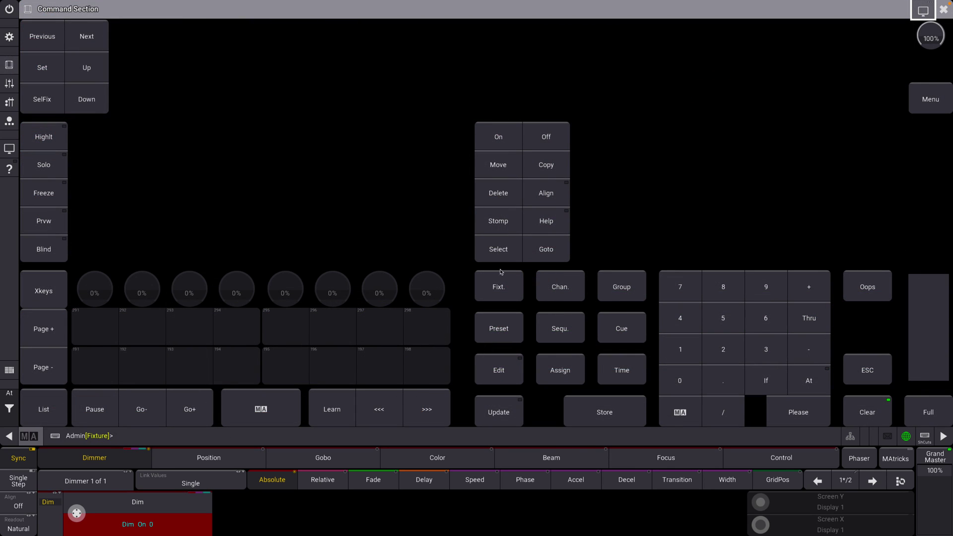
{"action": "left_click", "coordinate": [498, 220]}
{"action": "left_click", "coordinate": [798, 412]}
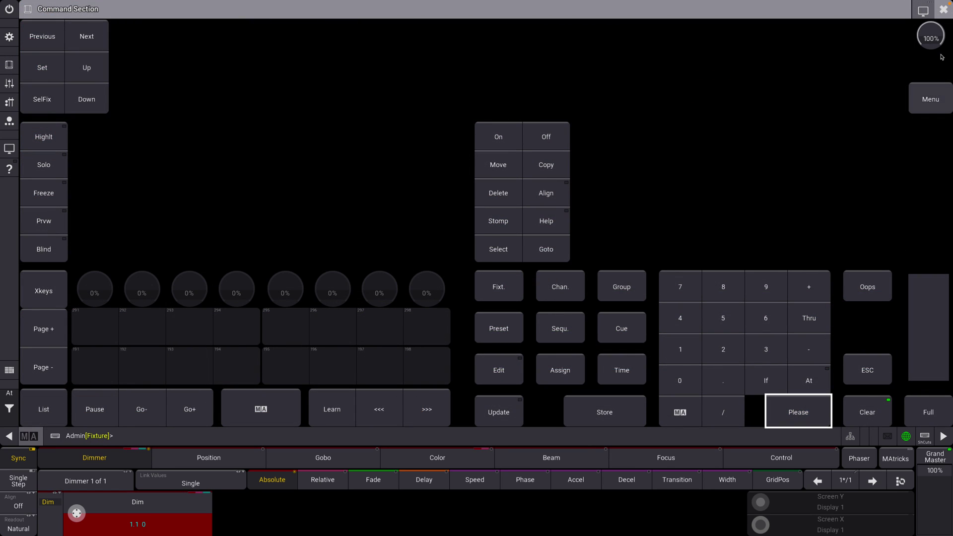
{"action": "left_click", "coordinate": [944, 9]}
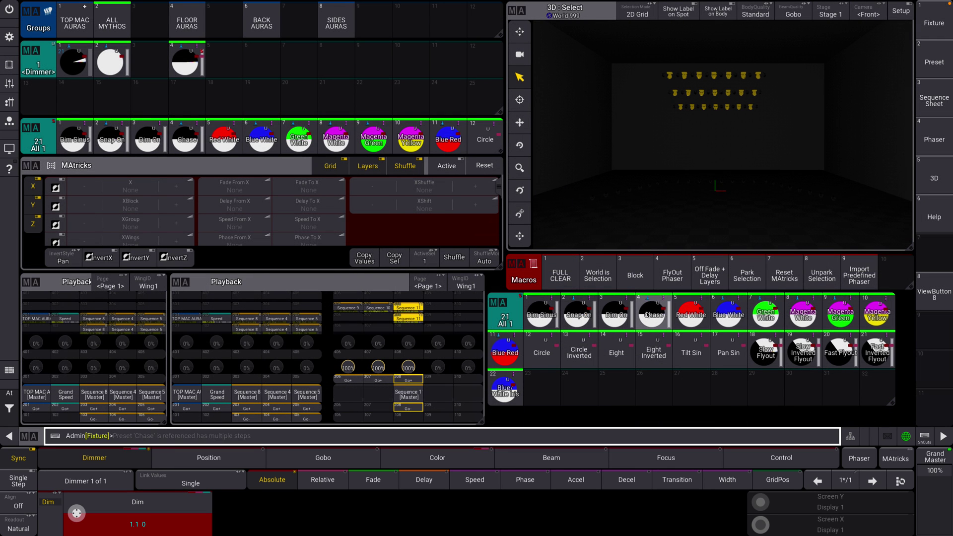
Apply the Chase phaser preset to the ALL MYTHOS group.
{"action": "left_click", "coordinate": [618, 319]}
{"action": "left_click", "coordinate": [649, 319]}
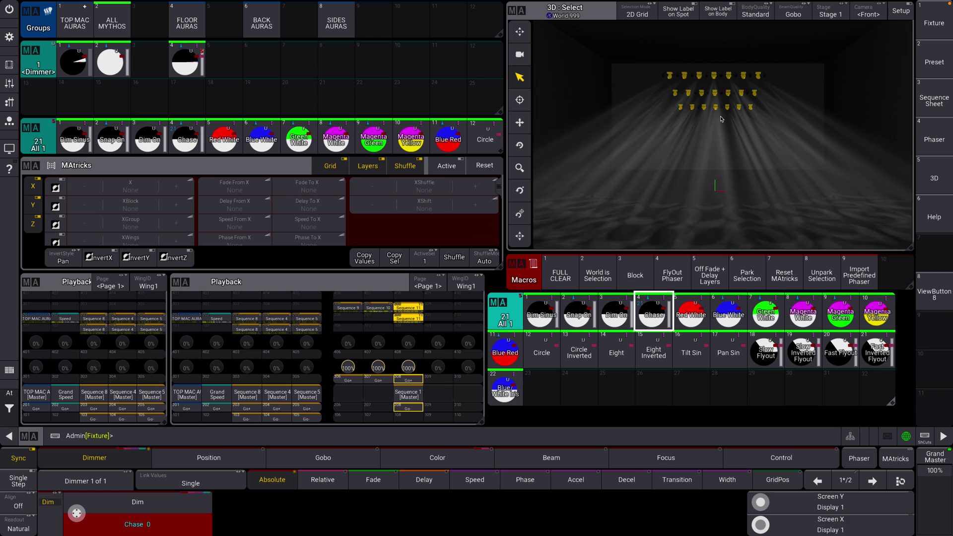
{"action": "left_click", "coordinate": [534, 478]}
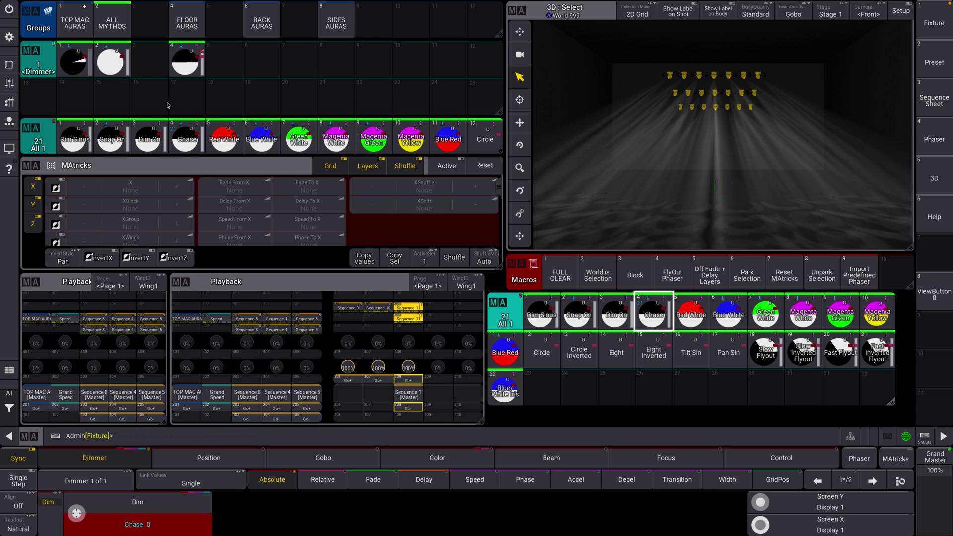
Clear the Chase phaser values and the fixture selection from the programmer.
{"action": "left_click", "coordinate": [631, 270]}
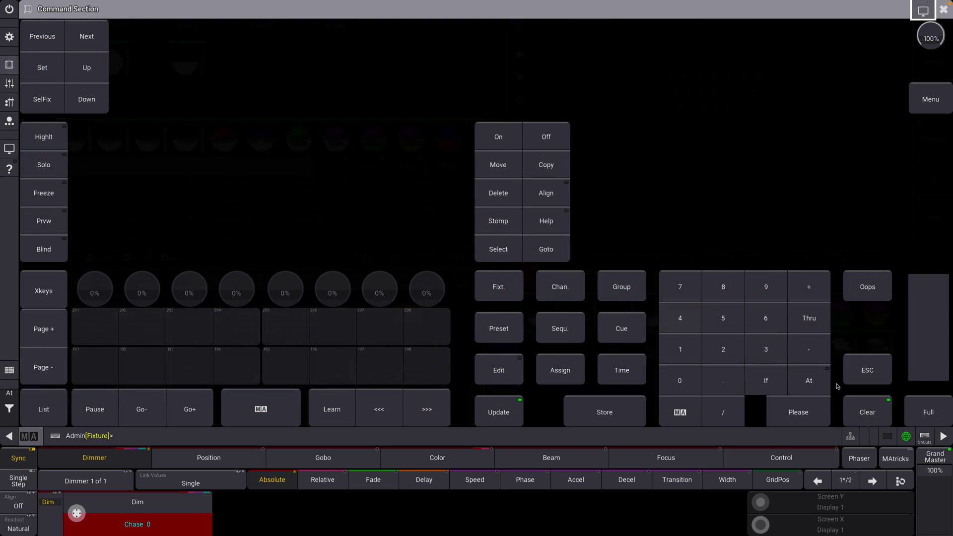
{"action": "left_click", "coordinate": [866, 413]}
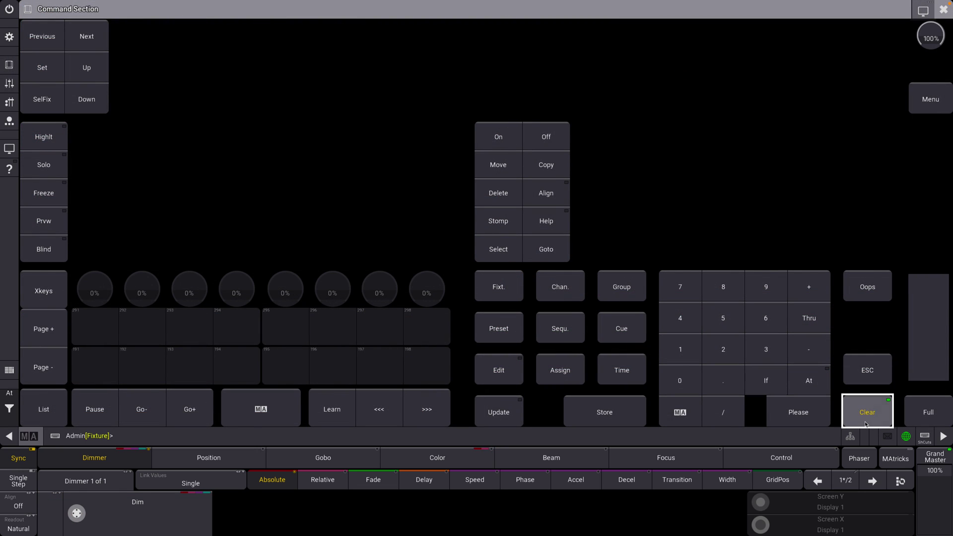
{"action": "left_click", "coordinate": [943, 9]}
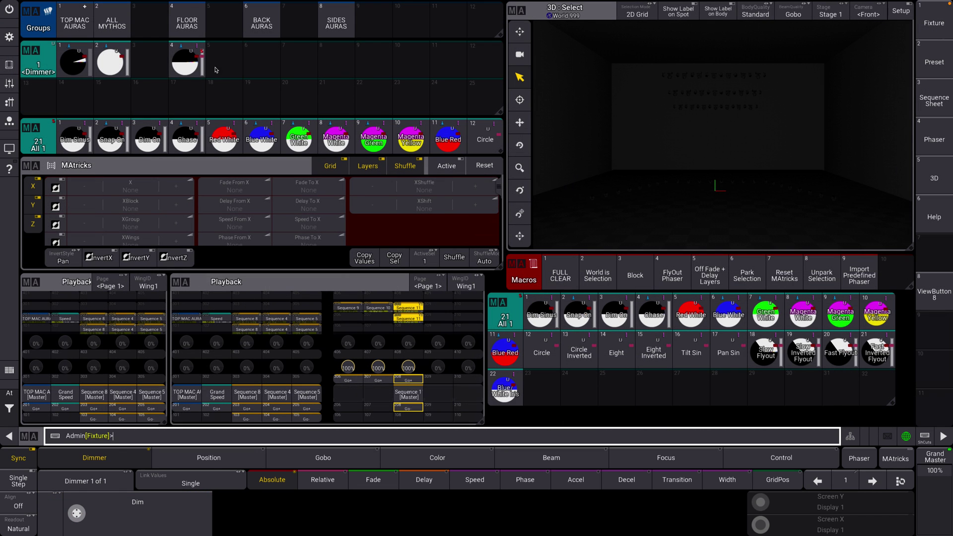
Set the ALL MYTHOS group's dimmer to 100 and try the Red White, Magenta White, Magenta Green, Magenta Yellow and Blue Red presets on it.
{"action": "left_click", "coordinate": [124, 29]}
{"action": "left_click", "coordinate": [616, 350]}
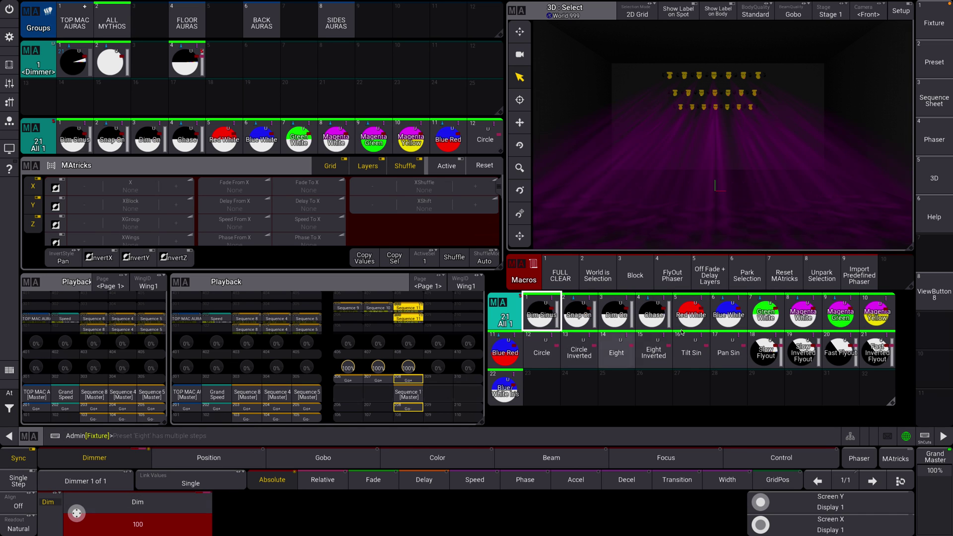
{"action": "left_click", "coordinate": [690, 315]}
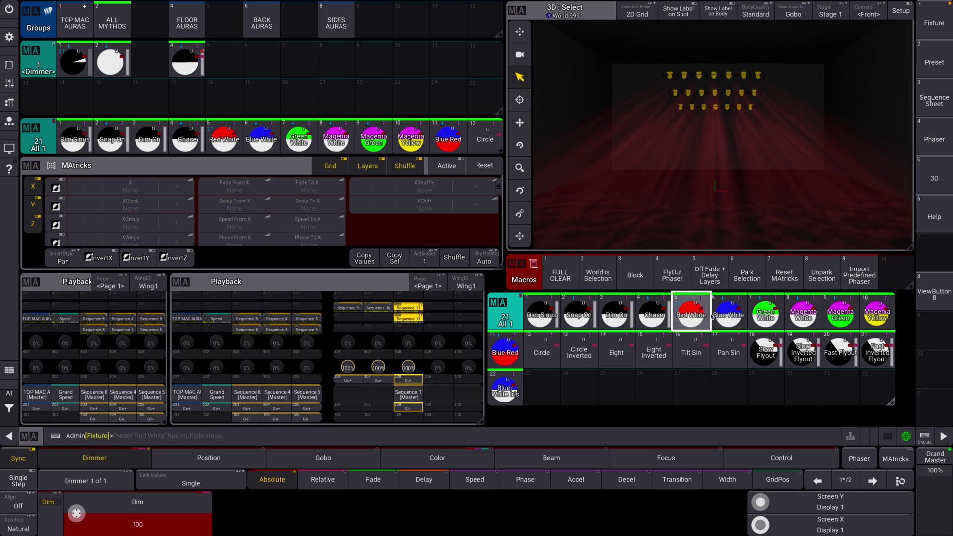
{"action": "left_click", "coordinate": [808, 319]}
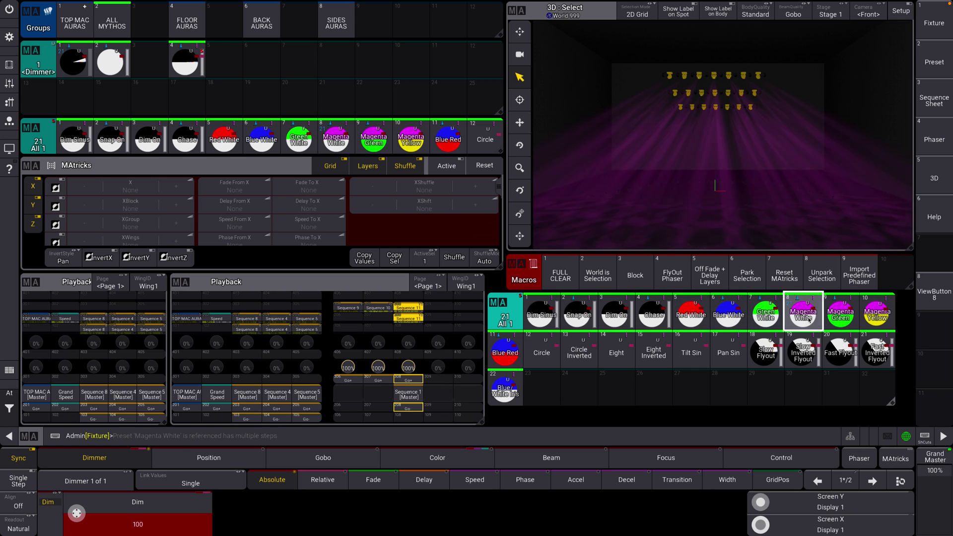
{"action": "left_click", "coordinate": [839, 320]}
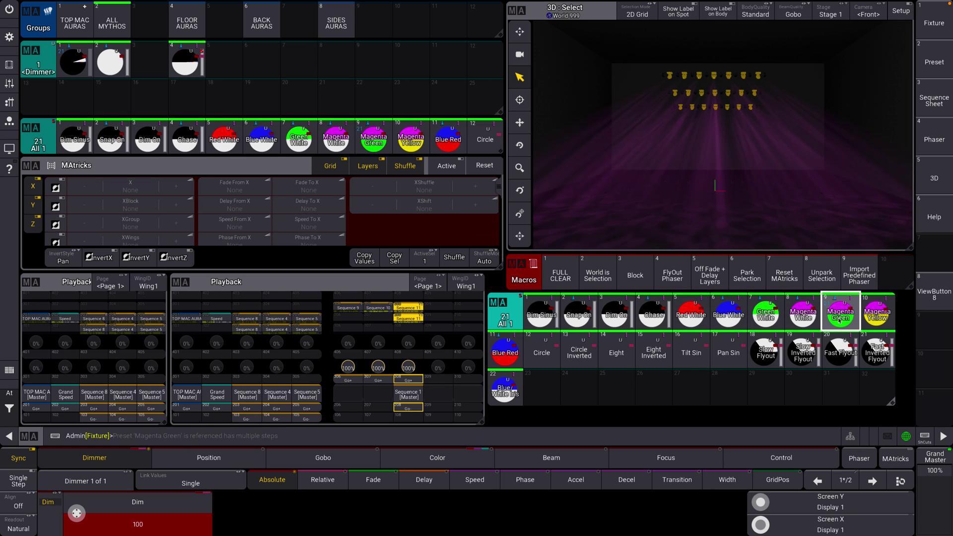
{"action": "left_click", "coordinate": [877, 316]}
{"action": "left_click", "coordinate": [509, 357]}
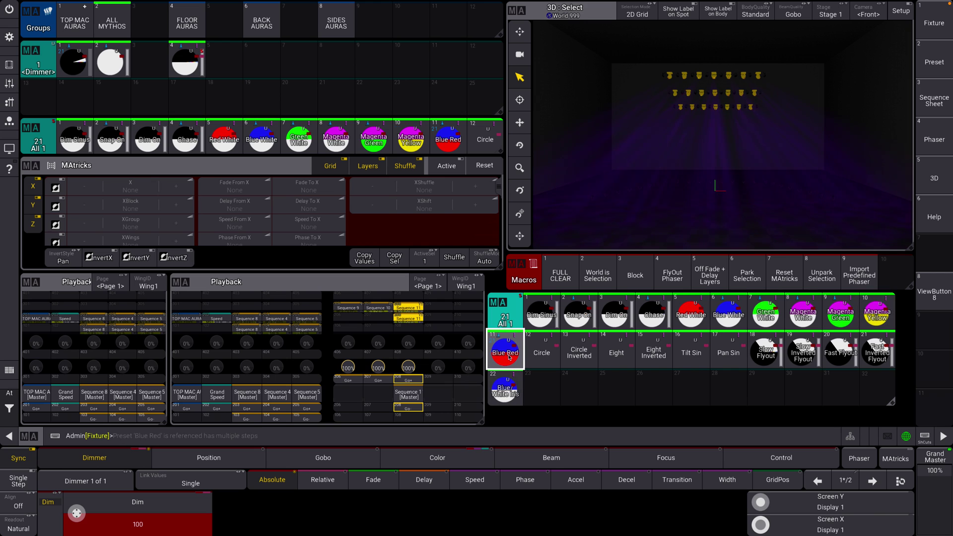
Apply the Circle phaser preset to the ALL MYTHOS group and try spreading the dimmer phase 0 thru 360.
{"action": "left_click", "coordinate": [536, 363]}
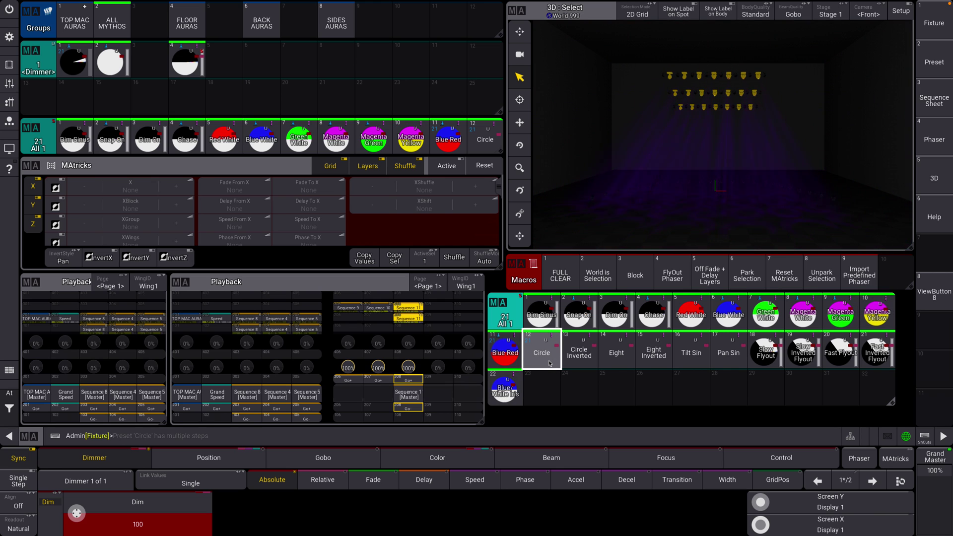
{"action": "left_click", "coordinate": [580, 361]}
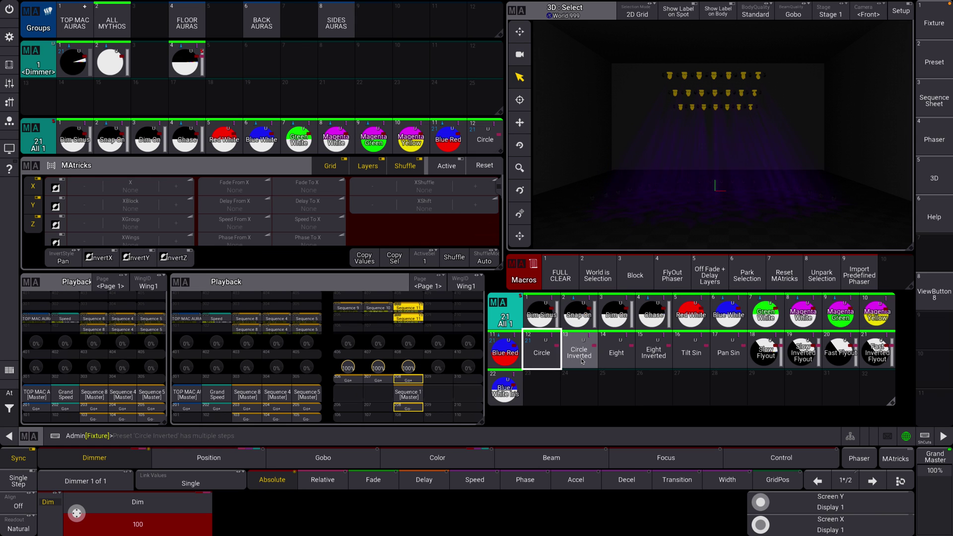
{"action": "left_click", "coordinate": [525, 479]}
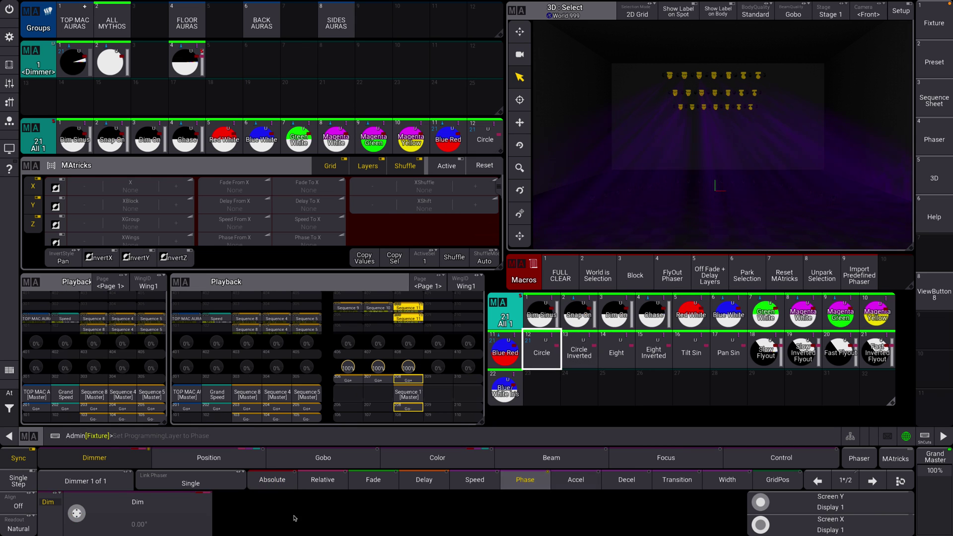
{"action": "left_click", "coordinate": [138, 524]}
{"action": "left_click", "coordinate": [490, 228]}
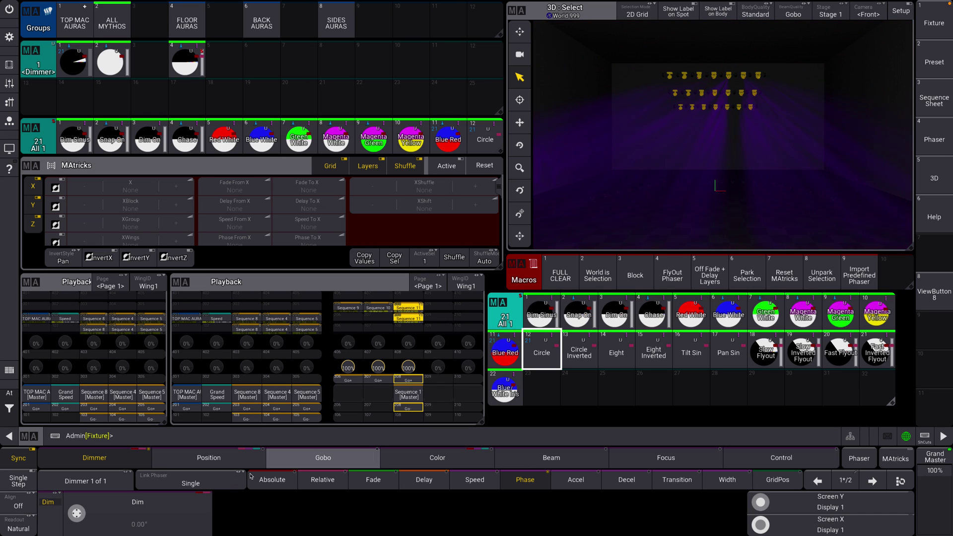
{"action": "left_click", "coordinate": [212, 531]}
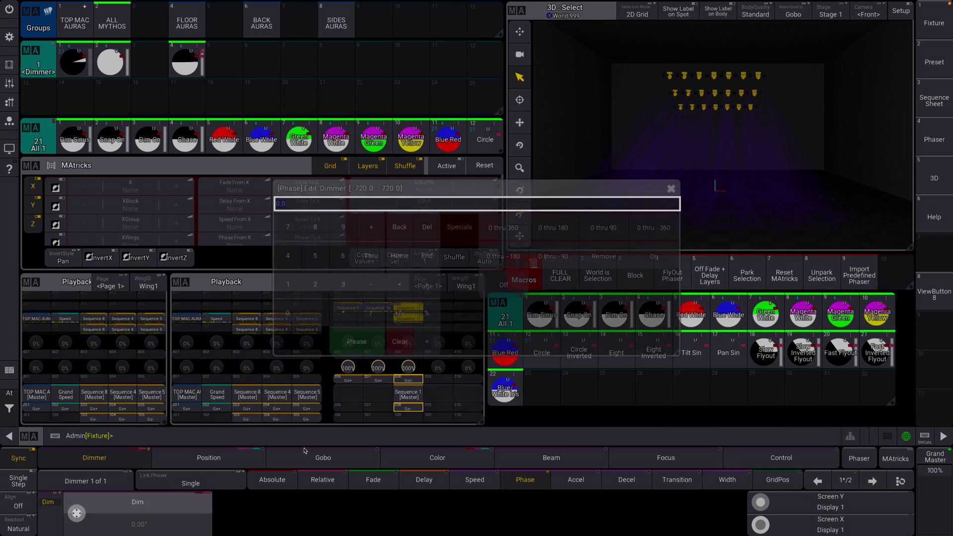
{"action": "left_click", "coordinate": [502, 228]}
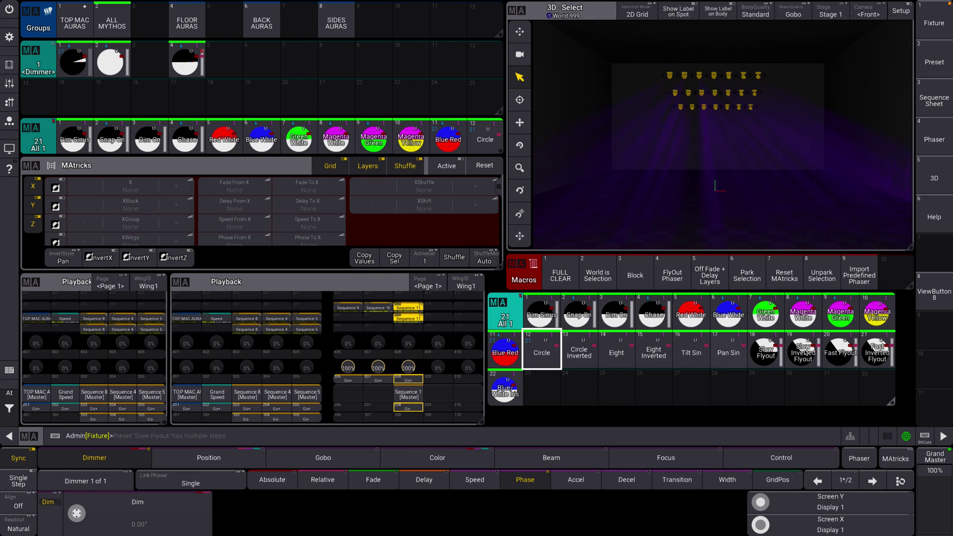
Clear the colour and Circle phaser values from the programmer.
{"action": "left_click", "coordinate": [9, 64]}
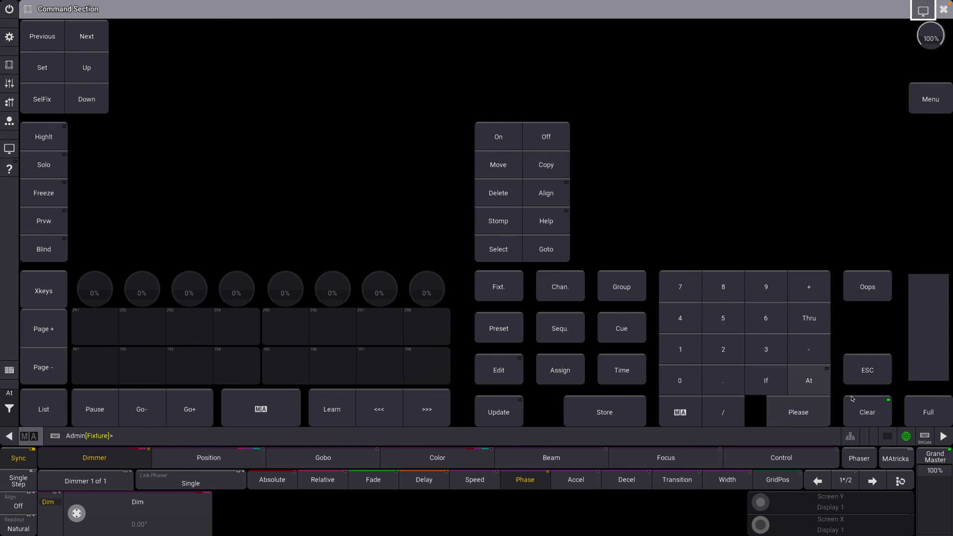
{"action": "left_click", "coordinate": [879, 414]}
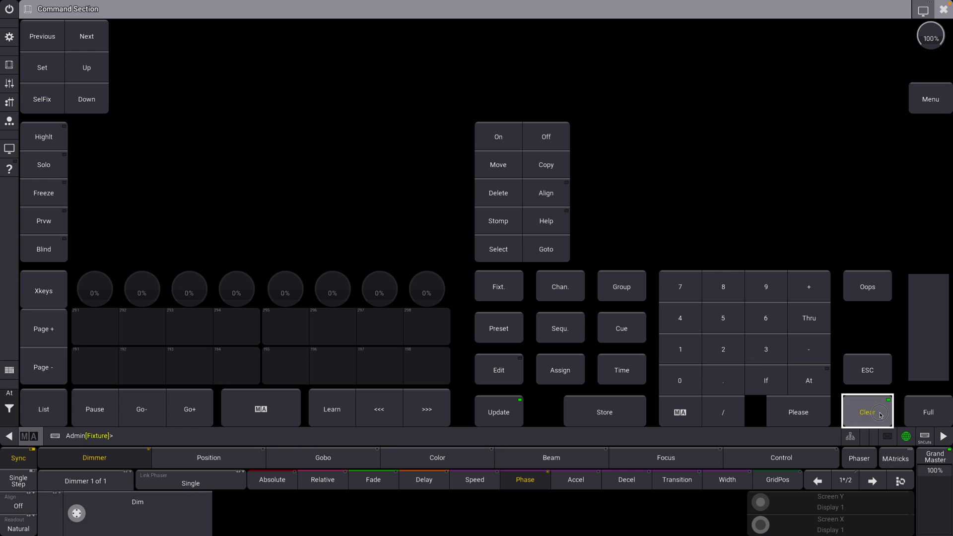
{"action": "left_click", "coordinate": [943, 9]}
Select the ALL MYTHOS group and try Slow Flyout, Slow Inverted Flyout and Fast Flyout on it, ending with the Fast Inverted Flyout preset.
{"action": "left_click", "coordinate": [114, 23]}
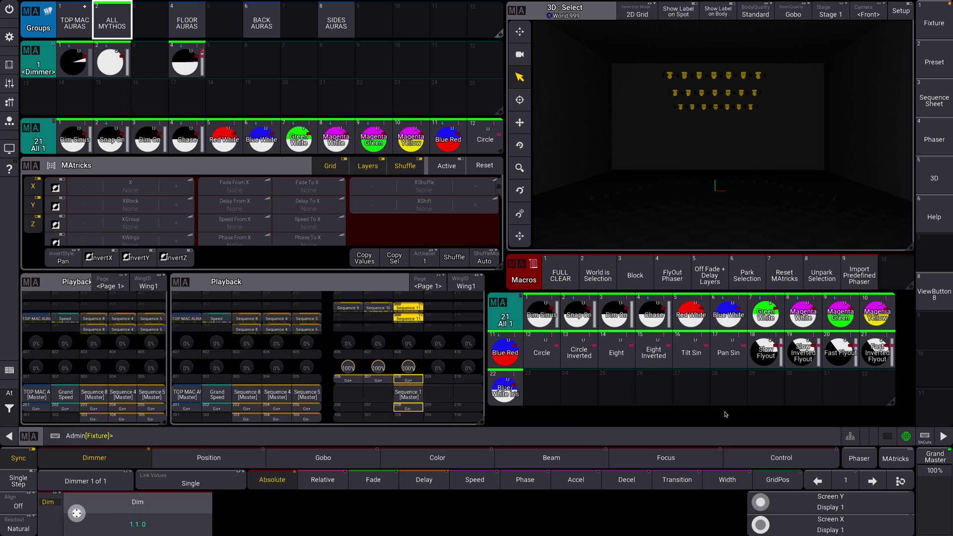
{"action": "left_click", "coordinate": [767, 354]}
{"action": "left_click", "coordinate": [767, 360]}
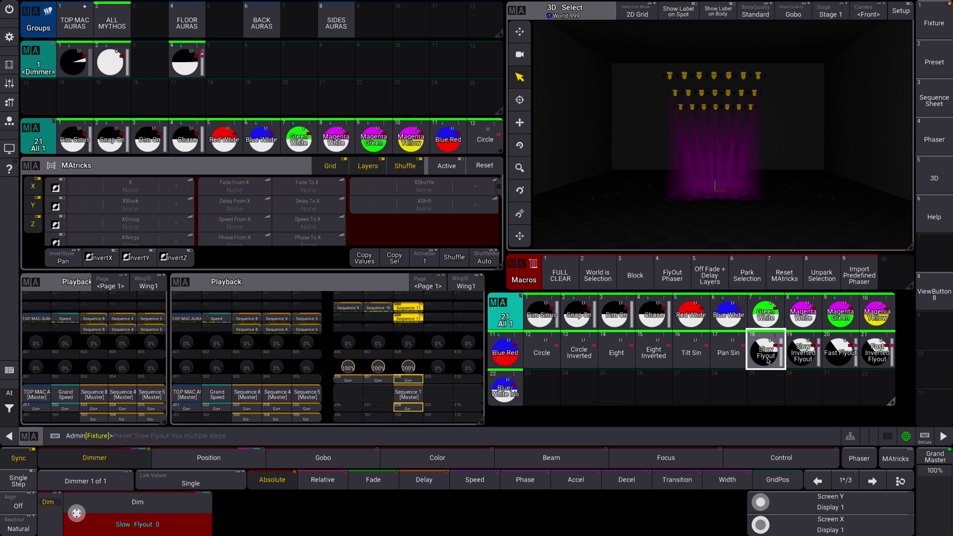
{"action": "left_click", "coordinate": [808, 360]}
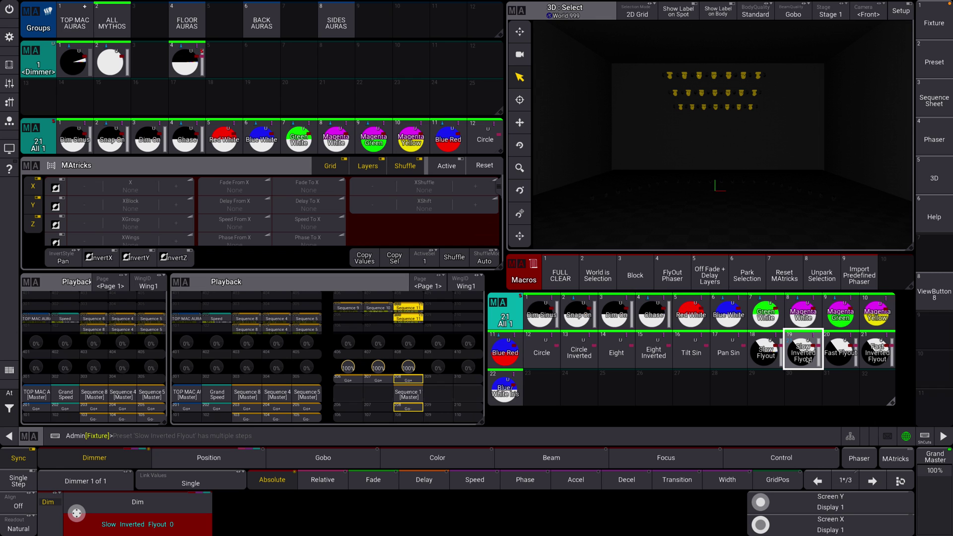
{"action": "left_click", "coordinate": [769, 354]}
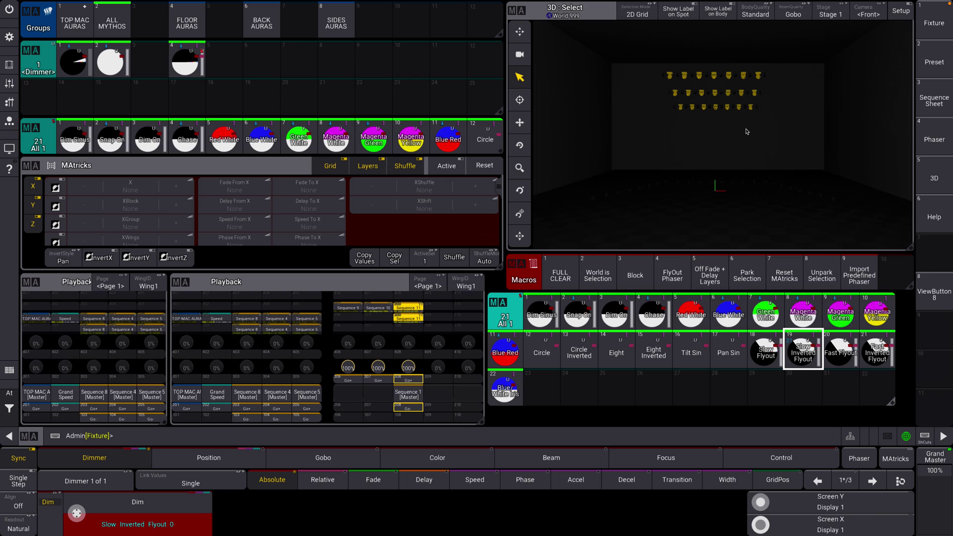
{"action": "left_click", "coordinate": [842, 358]}
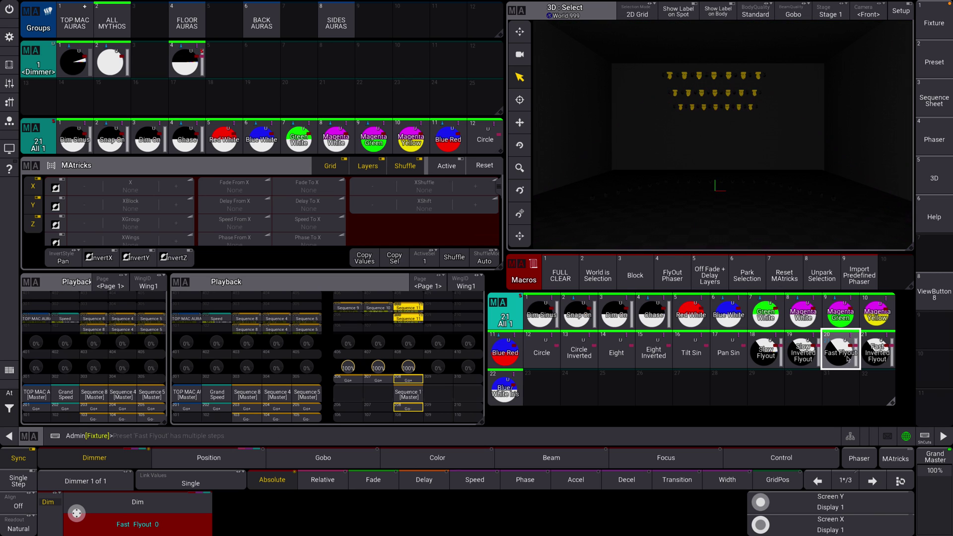
{"action": "left_click", "coordinate": [877, 357]}
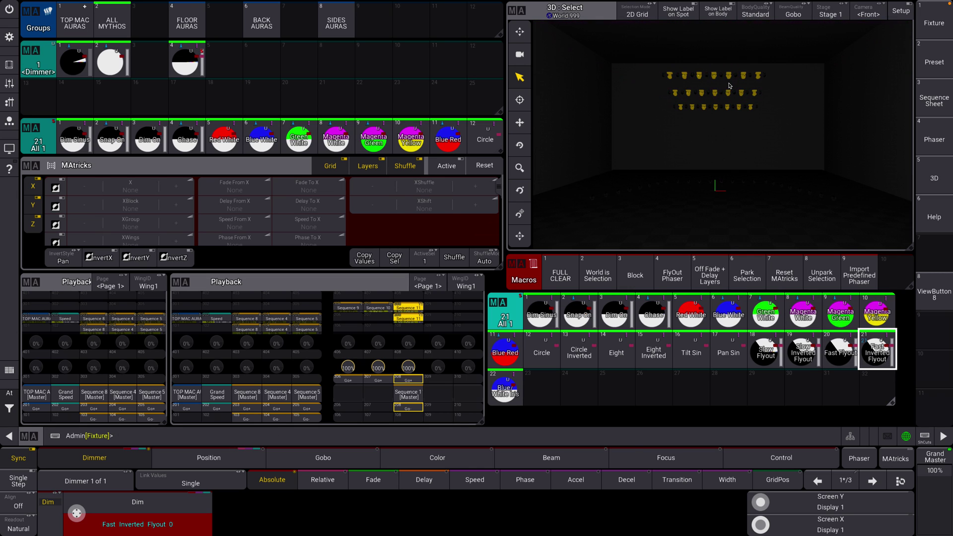
Spread the phase of the Fast Inverted Flyout 0 thru 360 for pan, tilt and dimmer.
{"action": "left_click", "coordinate": [524, 479]}
{"action": "left_click", "coordinate": [223, 457]}
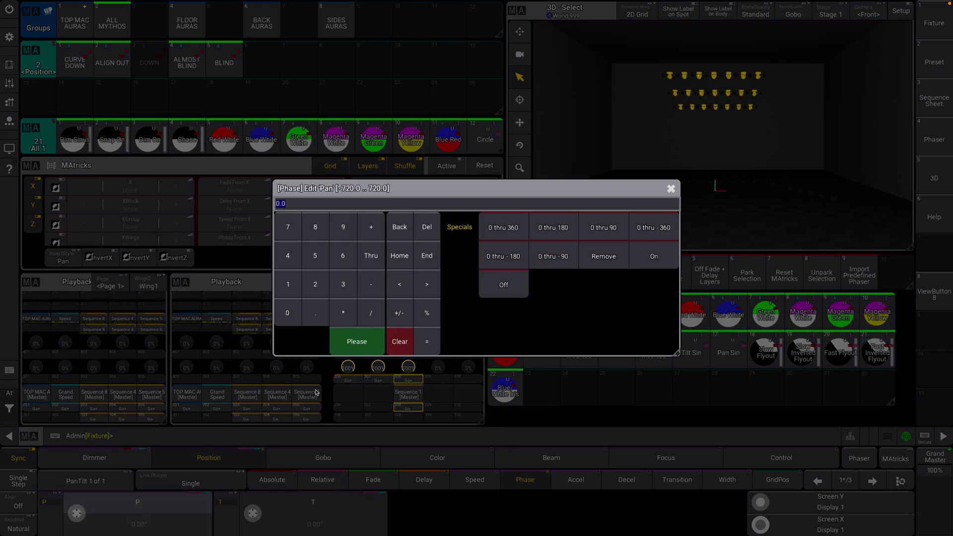
{"action": "left_click", "coordinate": [505, 236]}
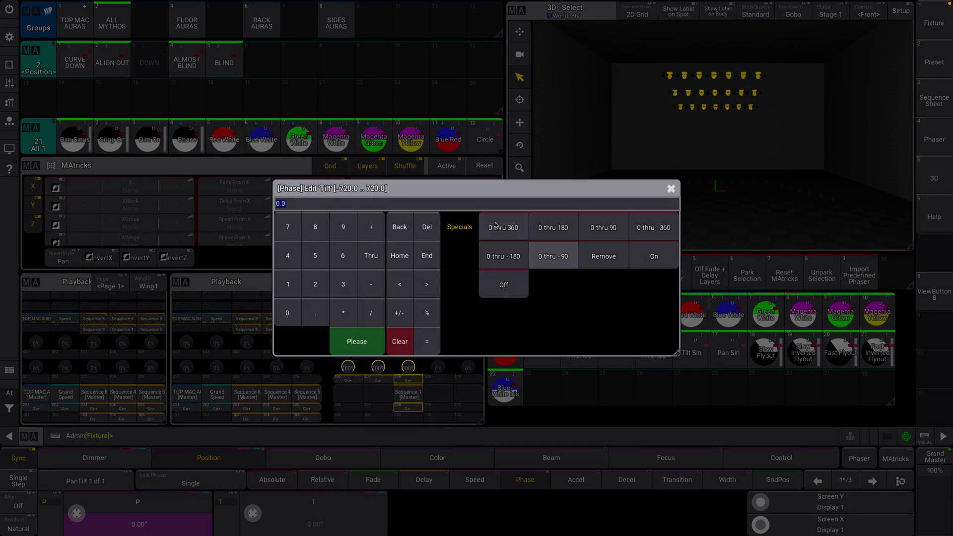
{"action": "left_click", "coordinate": [496, 226]}
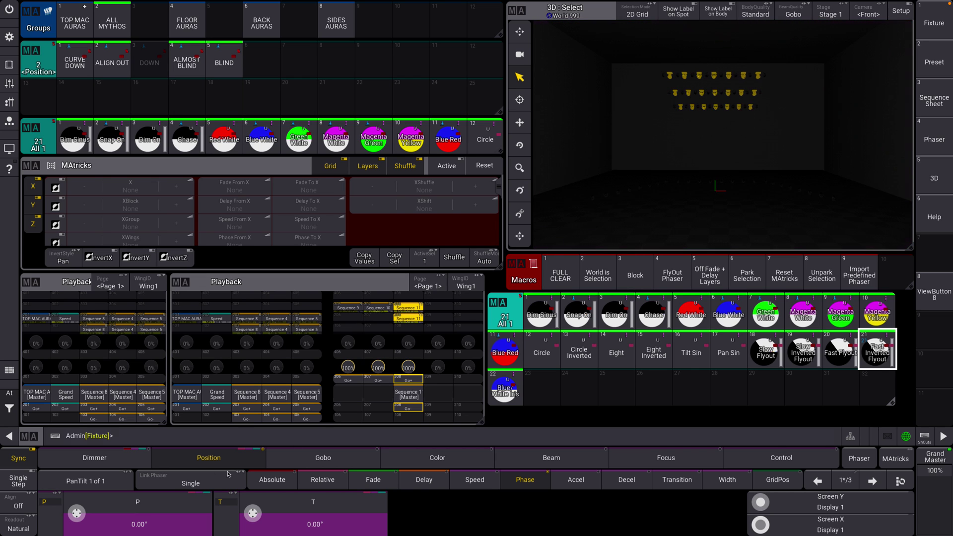
{"action": "left_click", "coordinate": [99, 457]}
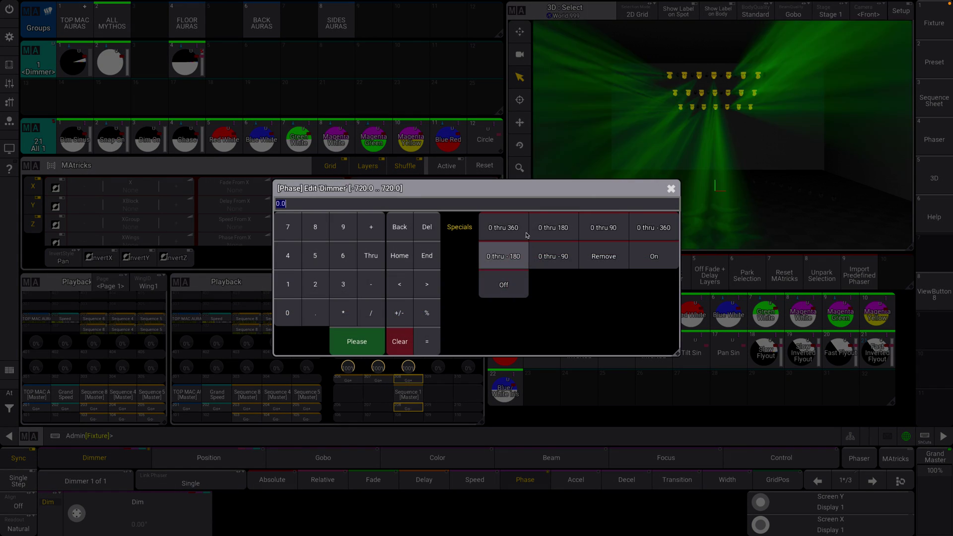
{"action": "left_click", "coordinate": [522, 231]}
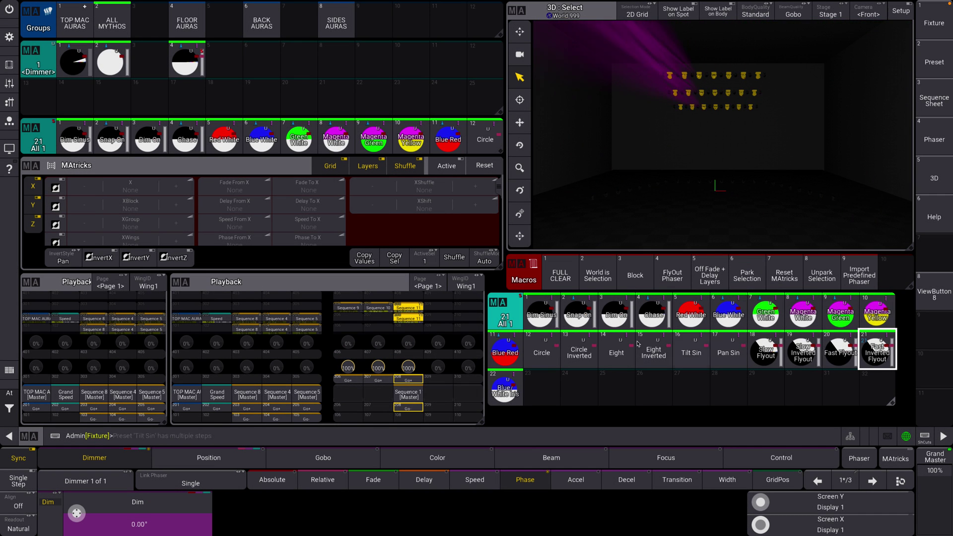
{"action": "left_click", "coordinate": [540, 314]}
{"action": "left_click", "coordinate": [874, 334]}
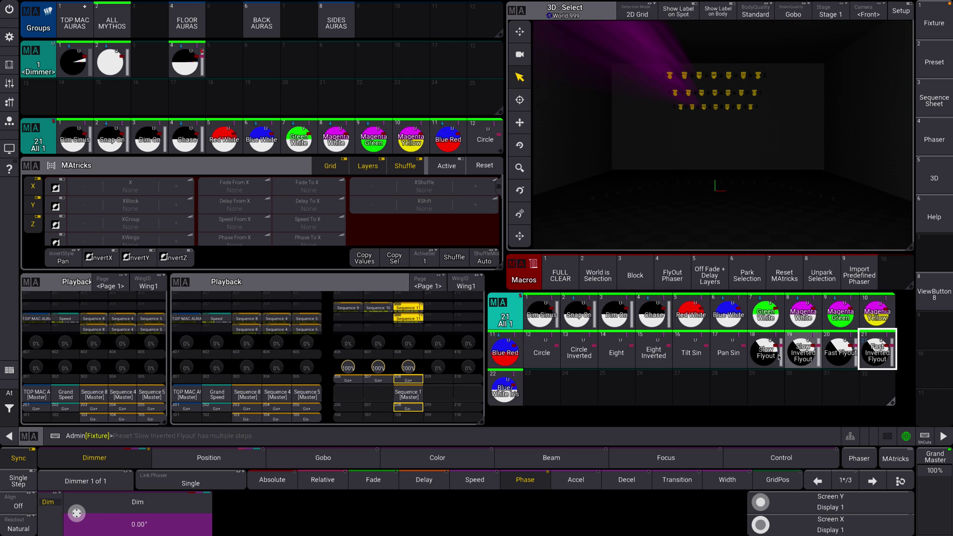
{"action": "left_click", "coordinate": [524, 319]}
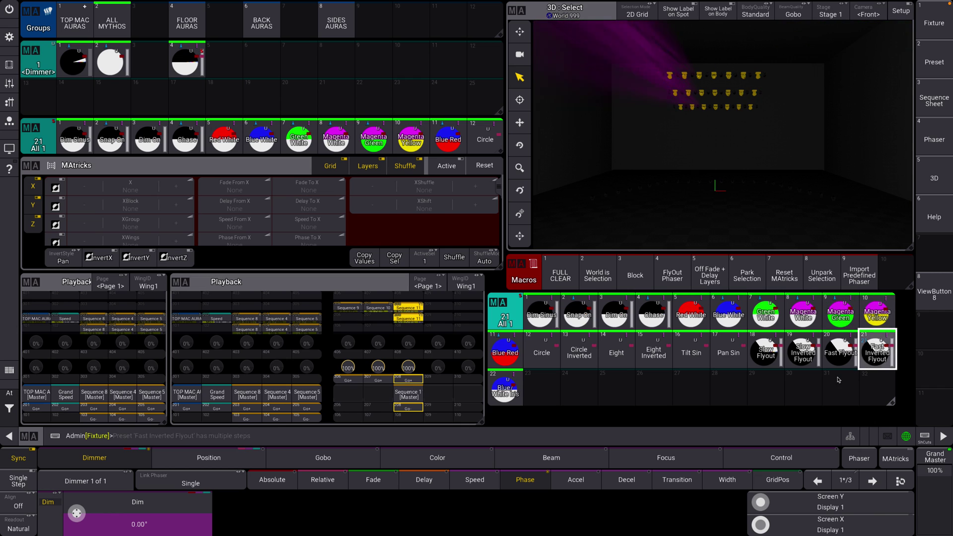
{"action": "left_click", "coordinate": [717, 365]}
{"action": "left_click", "coordinate": [692, 358]}
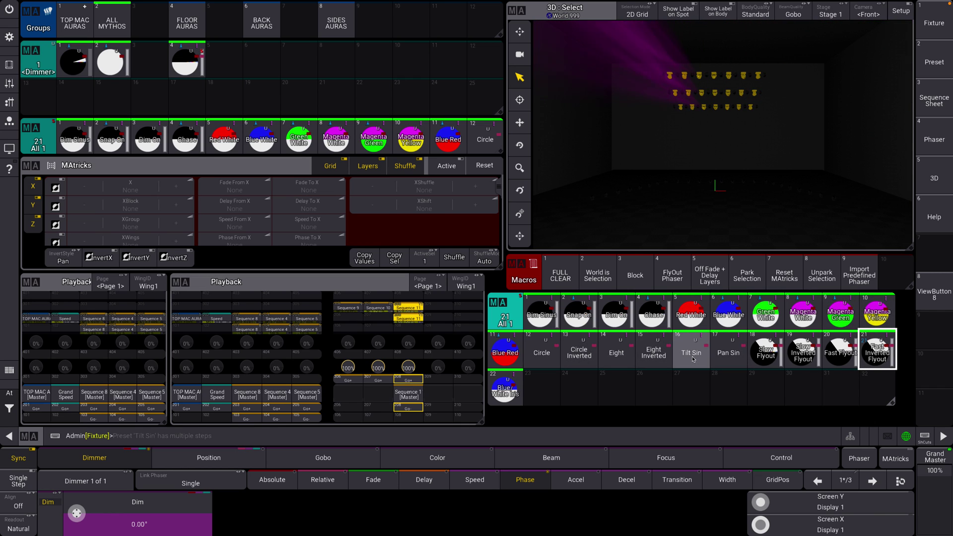
{"action": "left_click", "coordinate": [506, 393]}
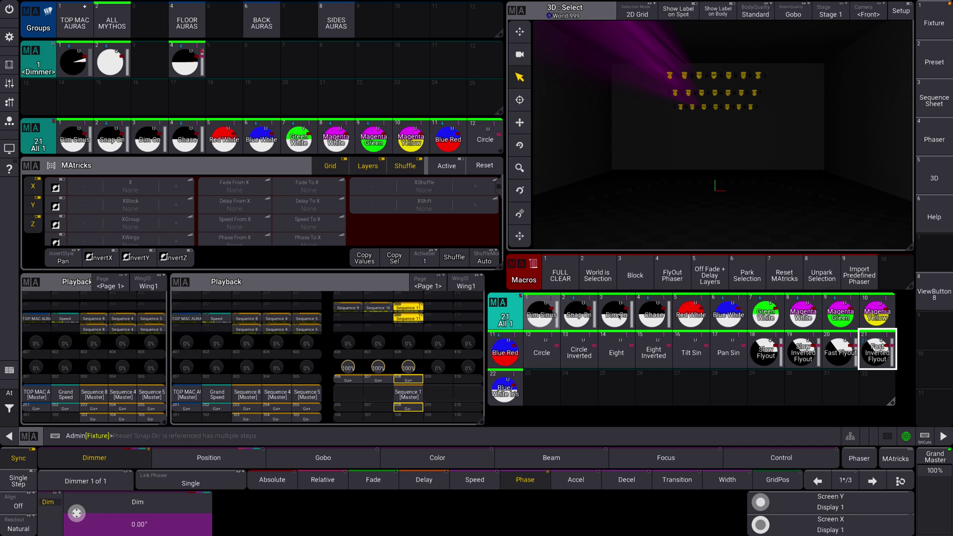
{"action": "left_click", "coordinate": [587, 356]}
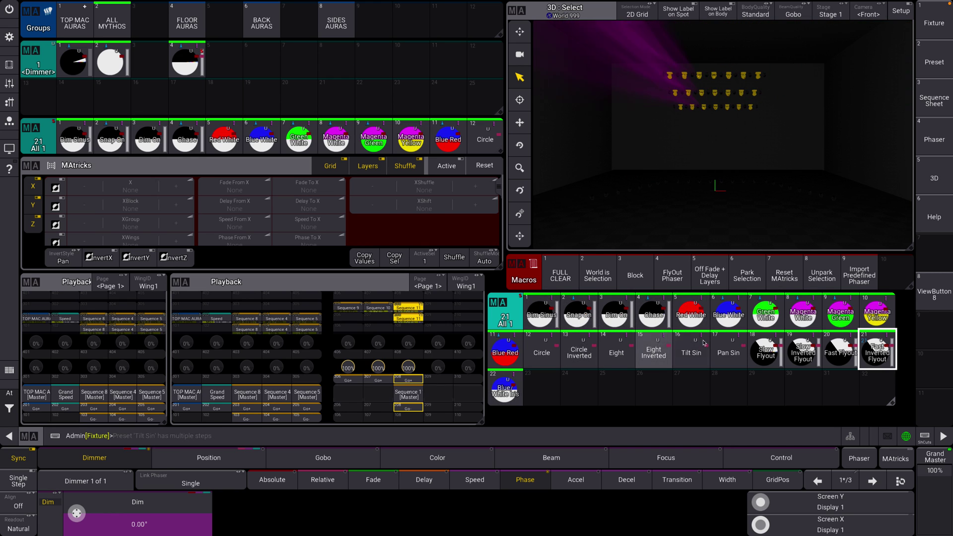
{"action": "left_click", "coordinate": [763, 346]}
{"action": "left_click", "coordinate": [734, 350]}
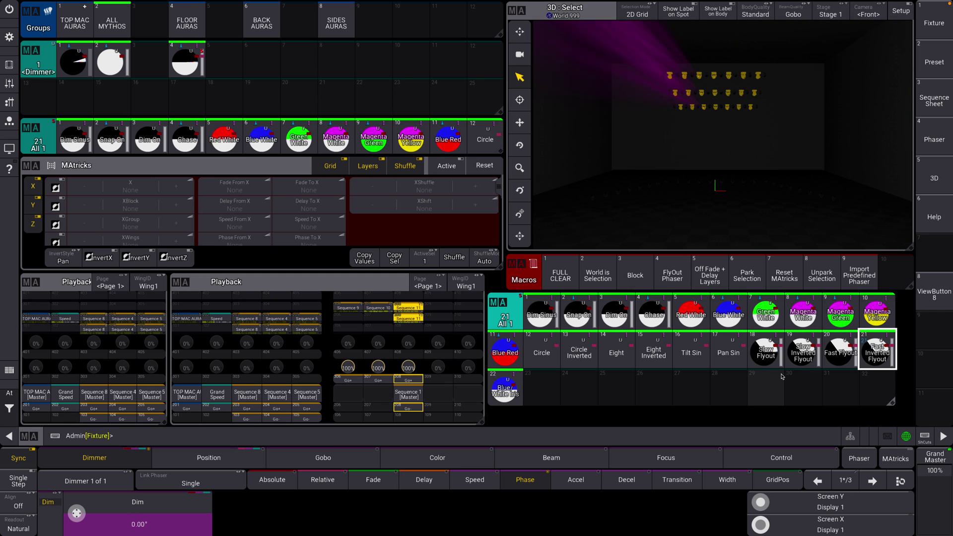
{"action": "left_click", "coordinate": [796, 365]}
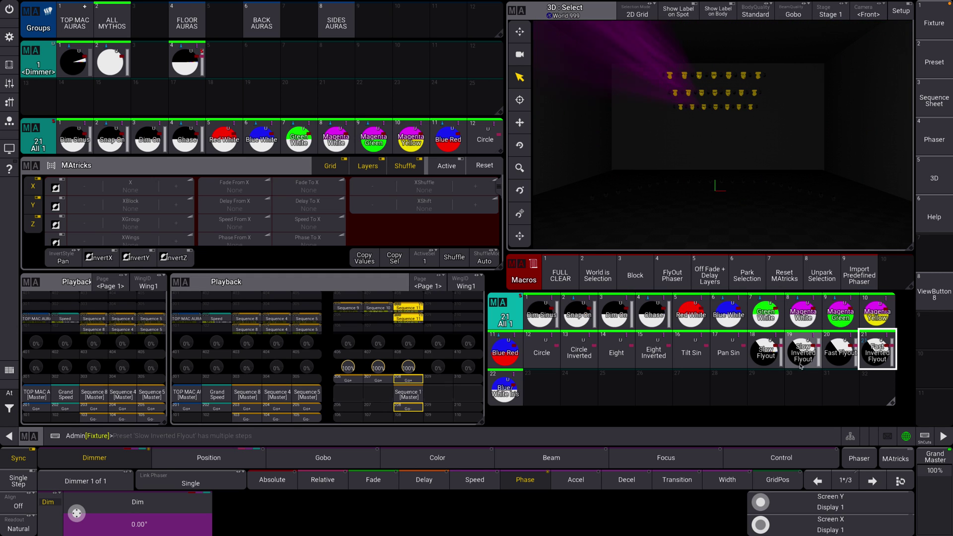
{"action": "left_click", "coordinate": [623, 353]}
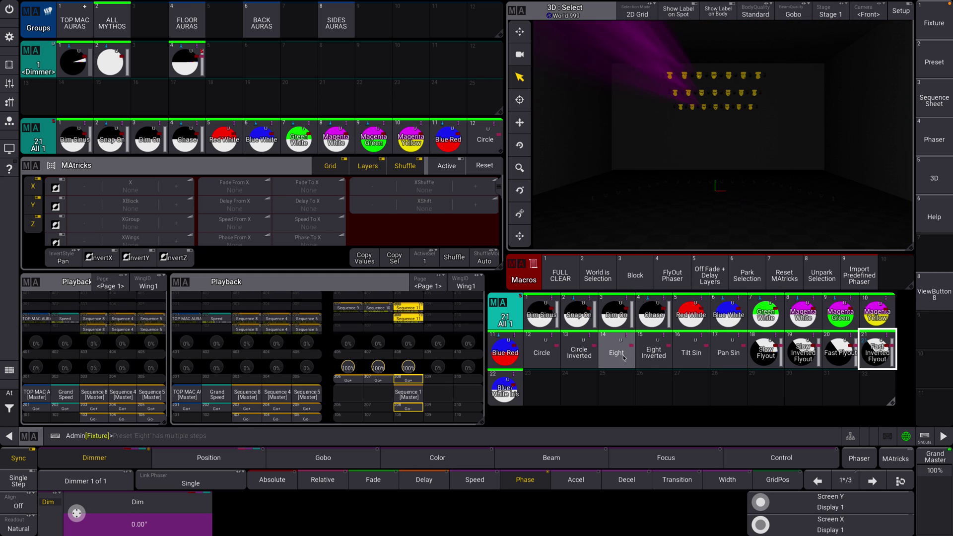